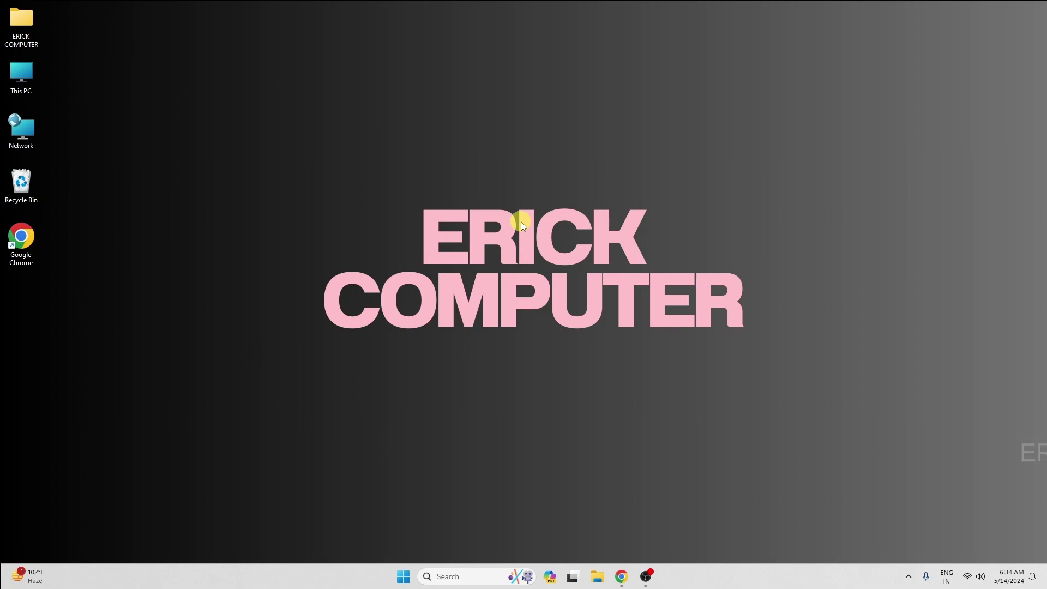
- Open Disk Management and view the volume information in Disk 0's properties
{"action": "right_click", "coordinate": [404, 577]}
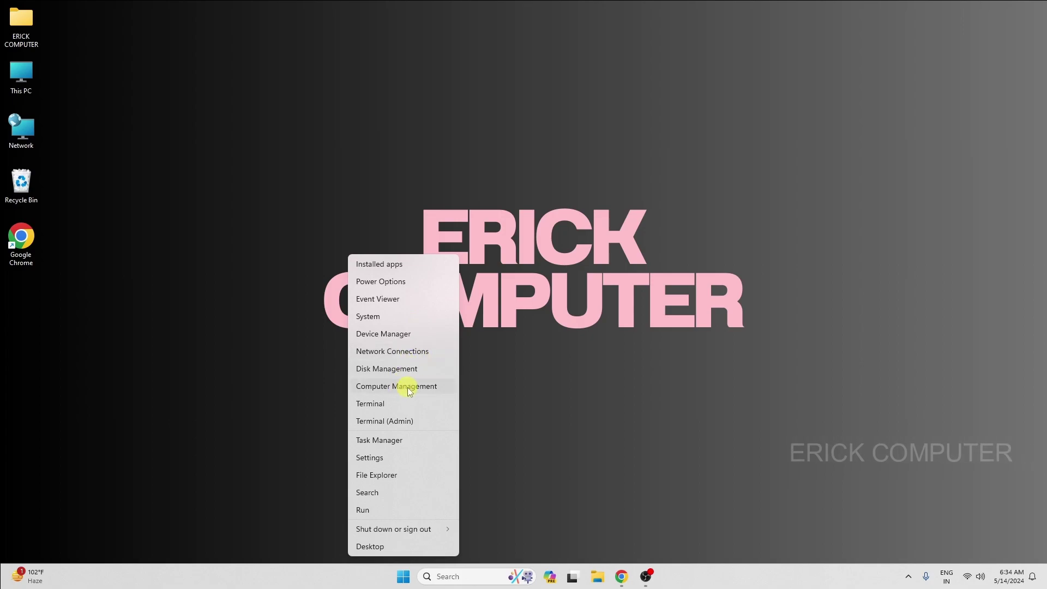
{"action": "left_click", "coordinate": [399, 370]}
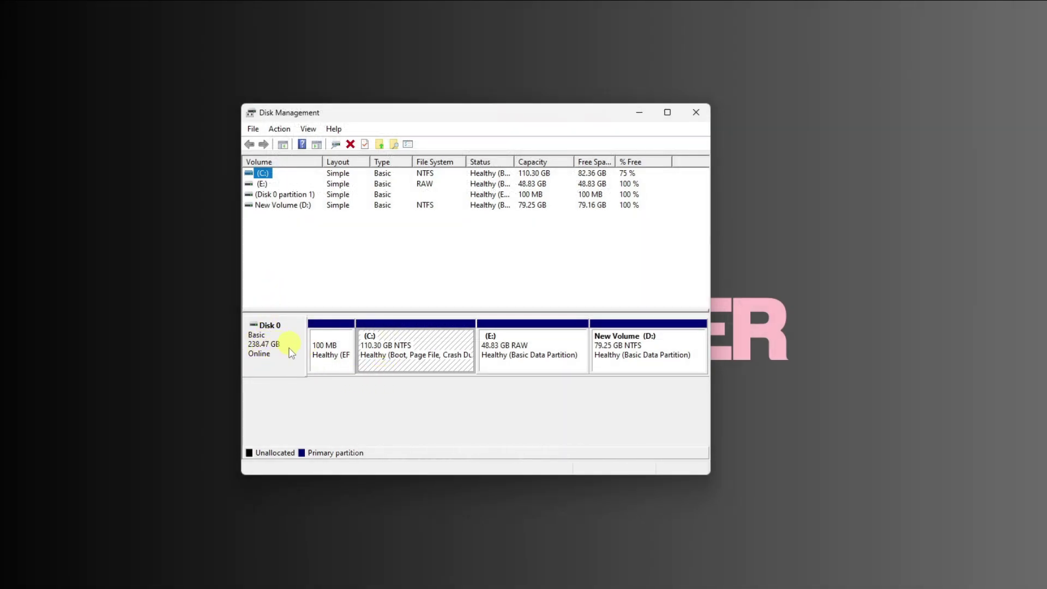
{"action": "left_click", "coordinate": [276, 351]}
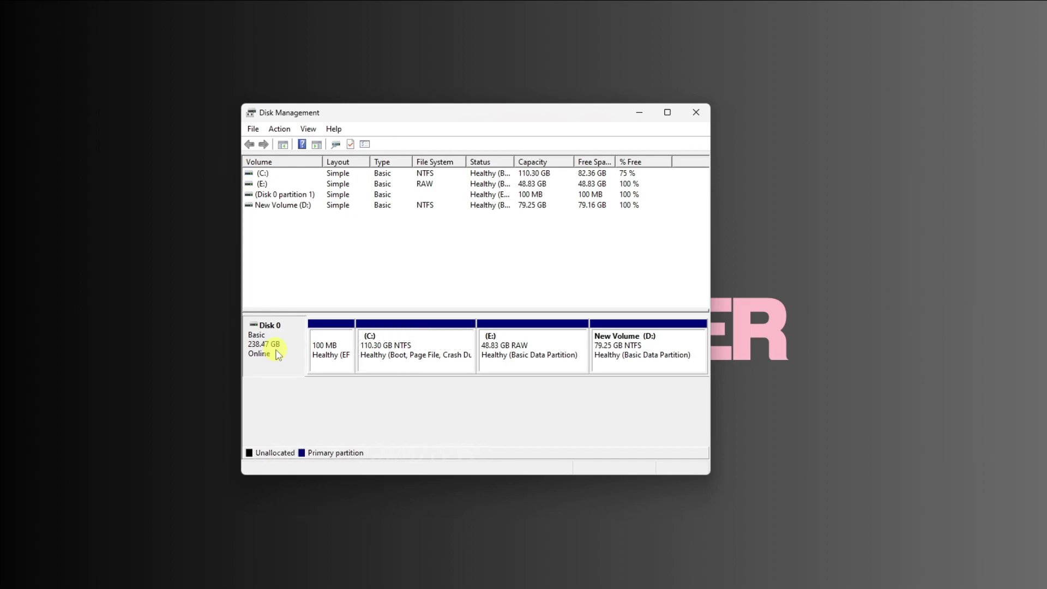
{"action": "right_click", "coordinate": [271, 351]}
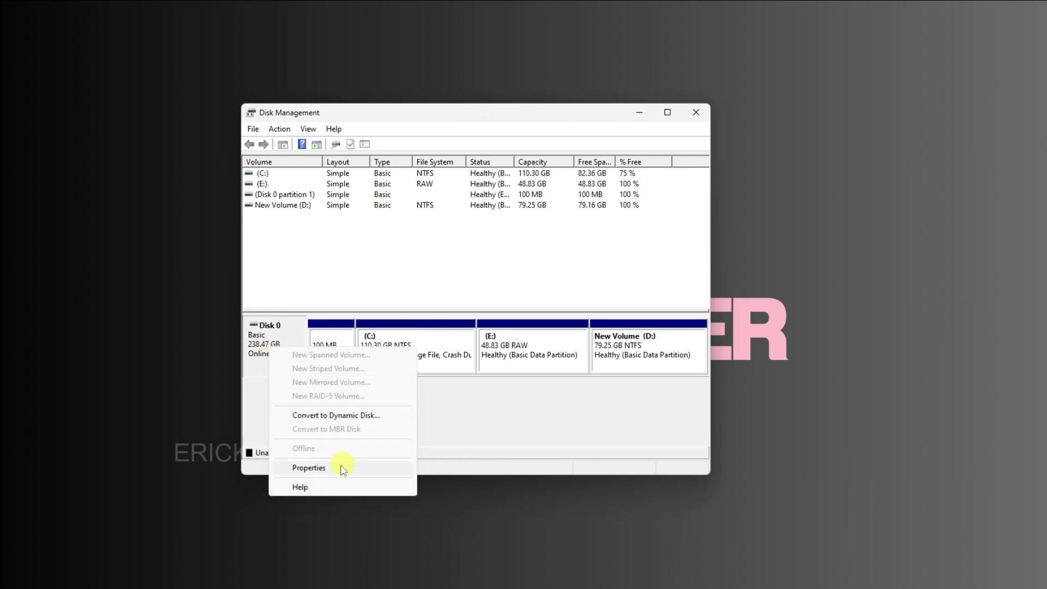
{"action": "left_click", "coordinate": [308, 468]}
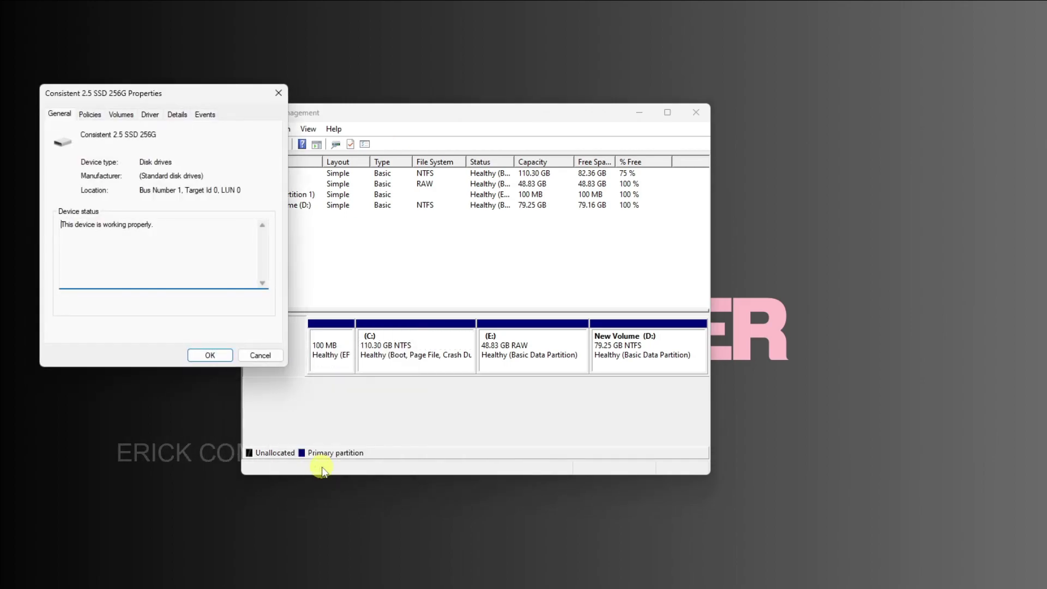
{"action": "left_click", "coordinate": [121, 115]}
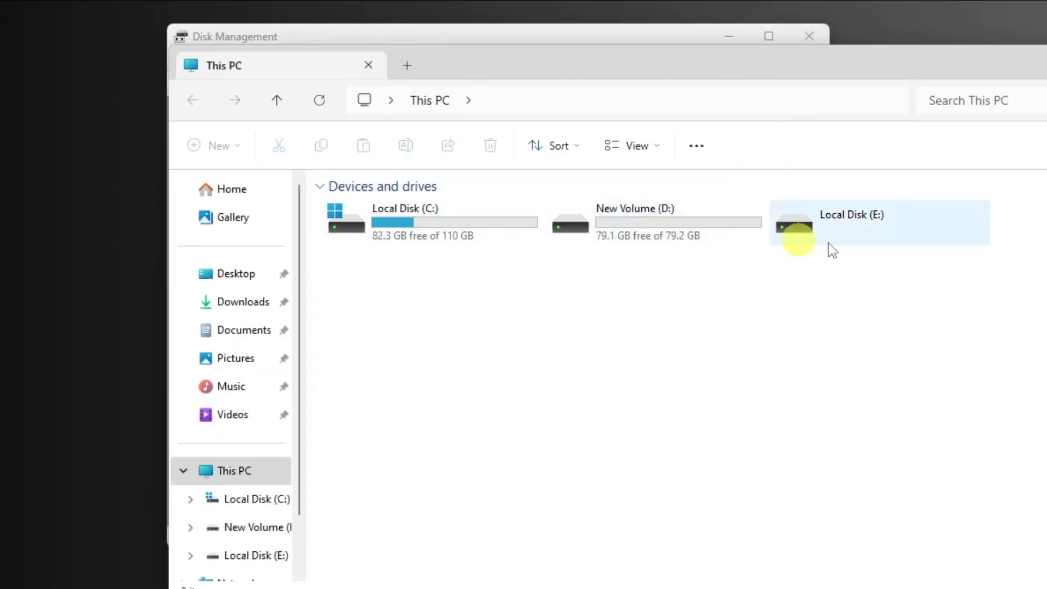
- Compare the partitions of Disk 0 in Disk Management with the drives shown in This PC
{"action": "left_click", "coordinate": [647, 27]}
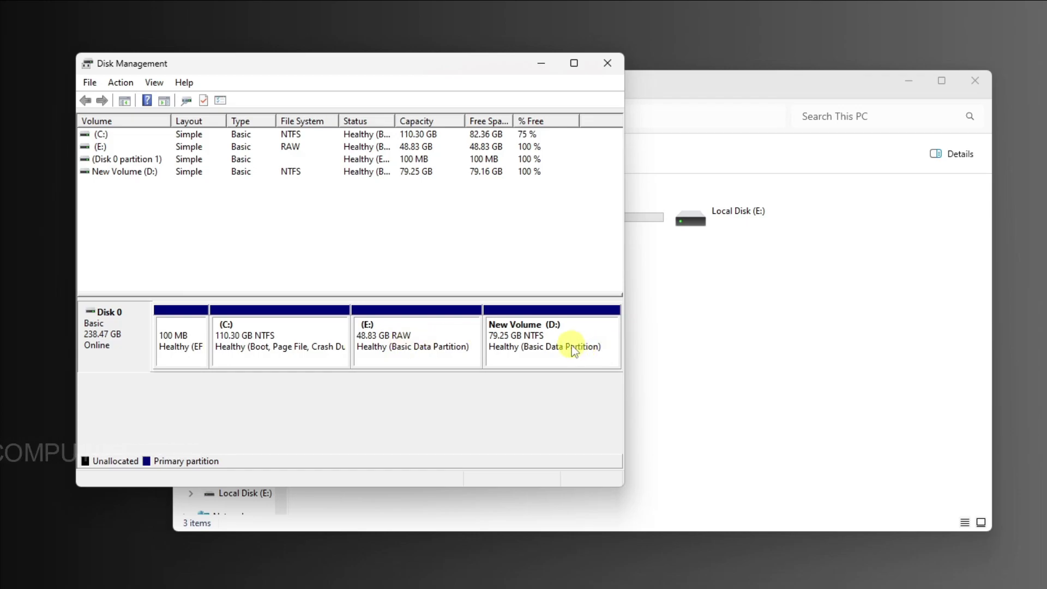
{"action": "left_click", "coordinate": [695, 268]}
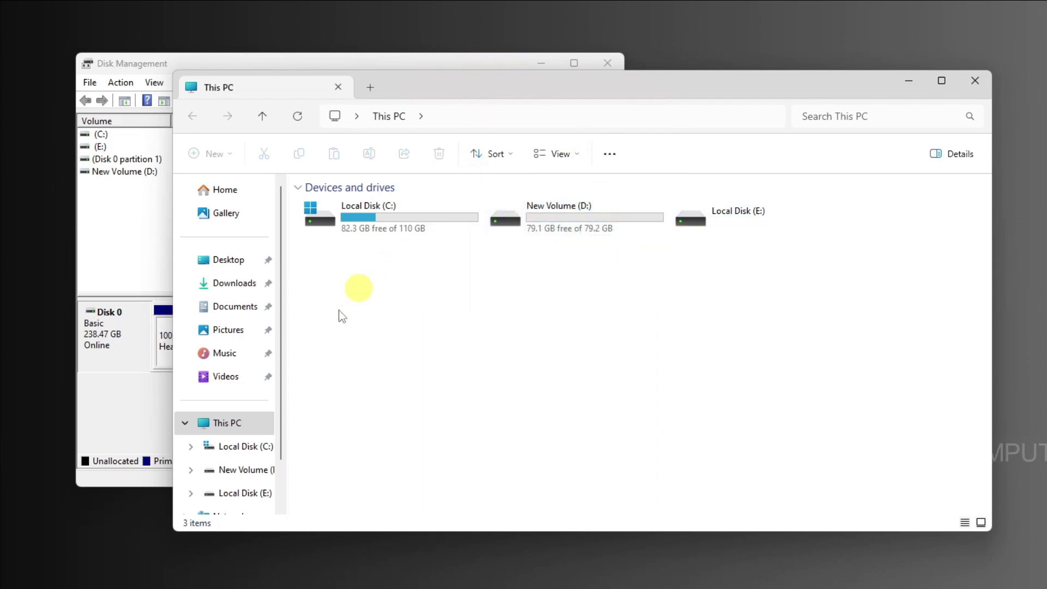
{"action": "left_click", "coordinate": [309, 63]}
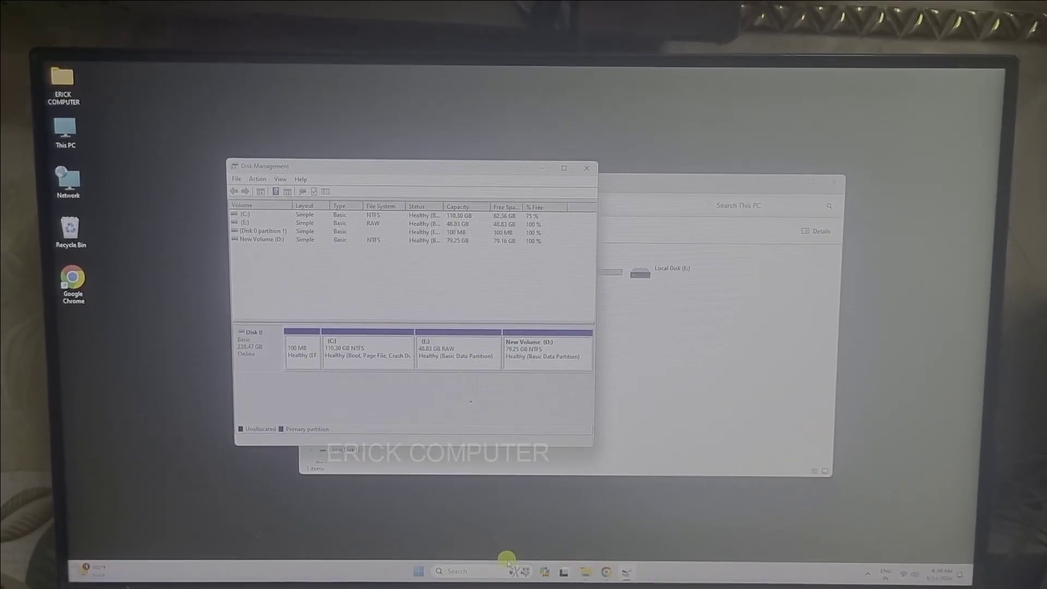
- Restart the computer to reach the GRUB boot menu
{"action": "left_click", "coordinate": [422, 582]}
{"action": "left_click", "coordinate": [639, 535]}
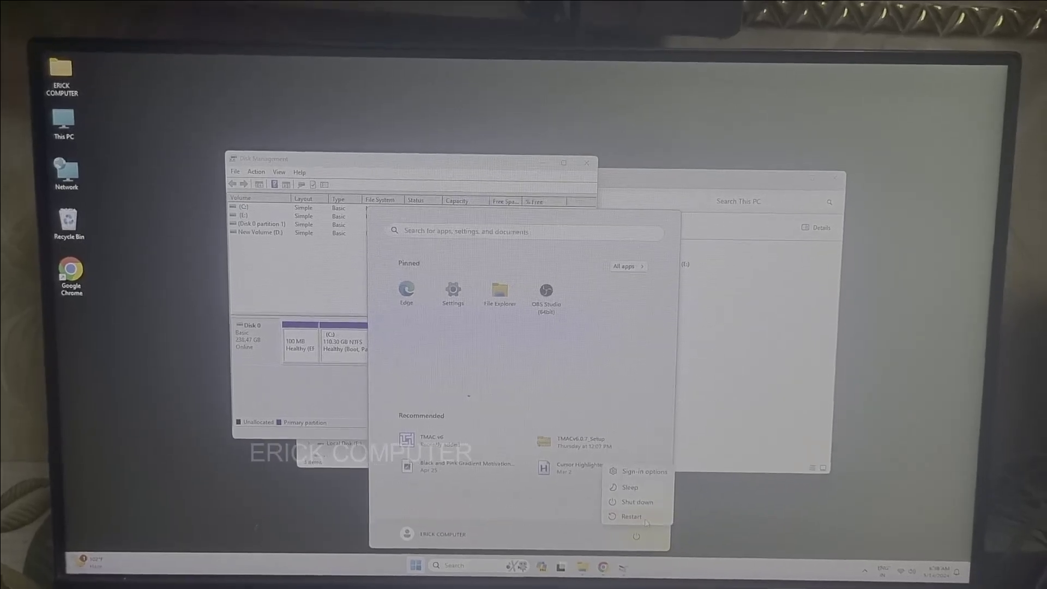
{"action": "left_click", "coordinate": [632, 504]}
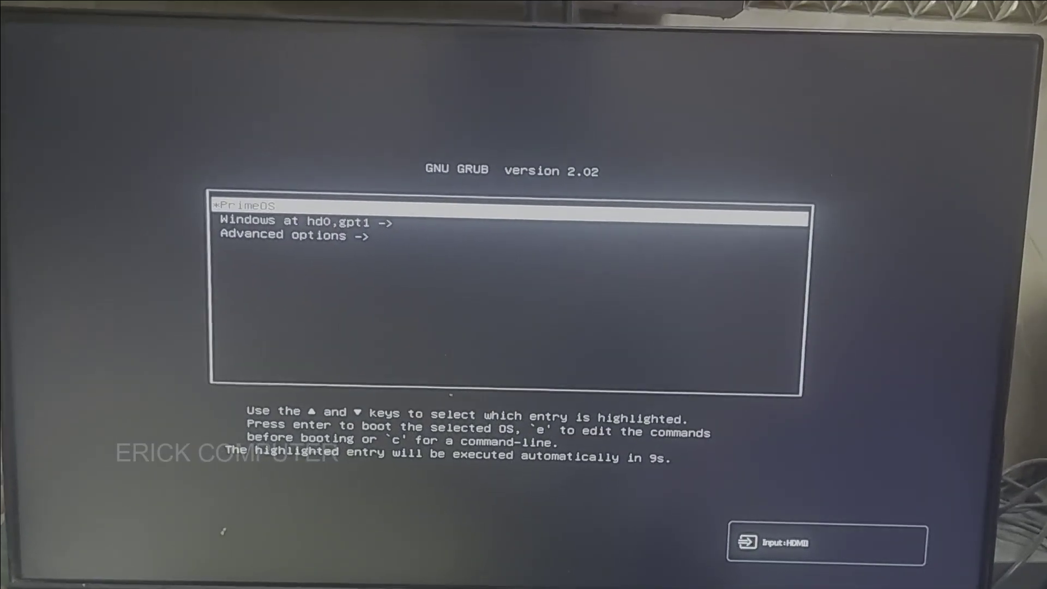
- Go through the PrimeOS, Windows and Advanced options entries in GRUB, and boot the "Windows at hd0,gpt1" entry
{"action": "key", "text": "Down"}
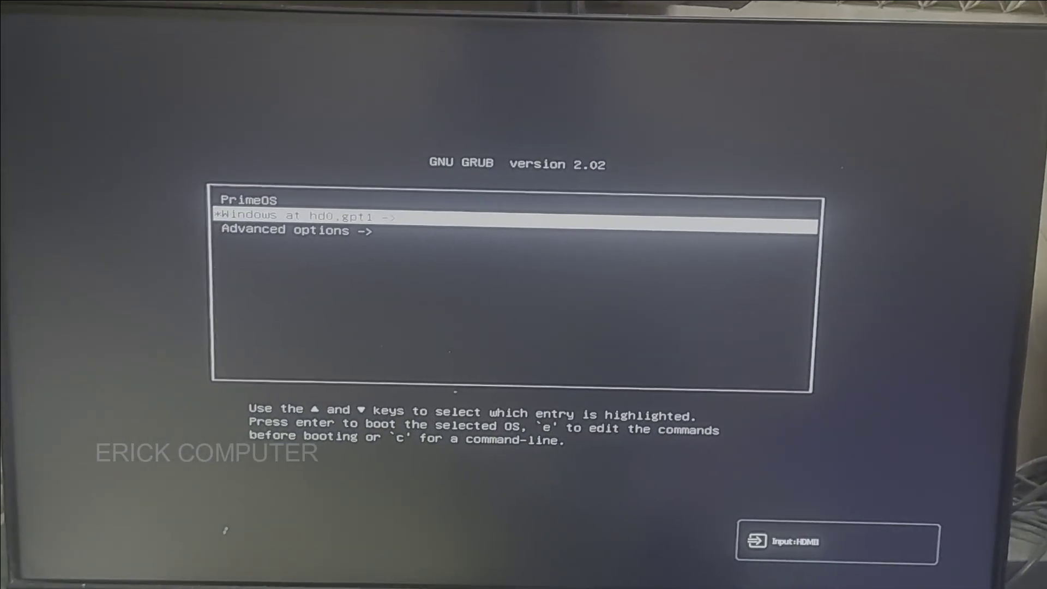
{"action": "key", "text": "Down"}
{"action": "key", "text": "Up"}
{"action": "key", "text": "Up"}
{"action": "key", "text": "Down"}
{"action": "key", "text": "Up"}
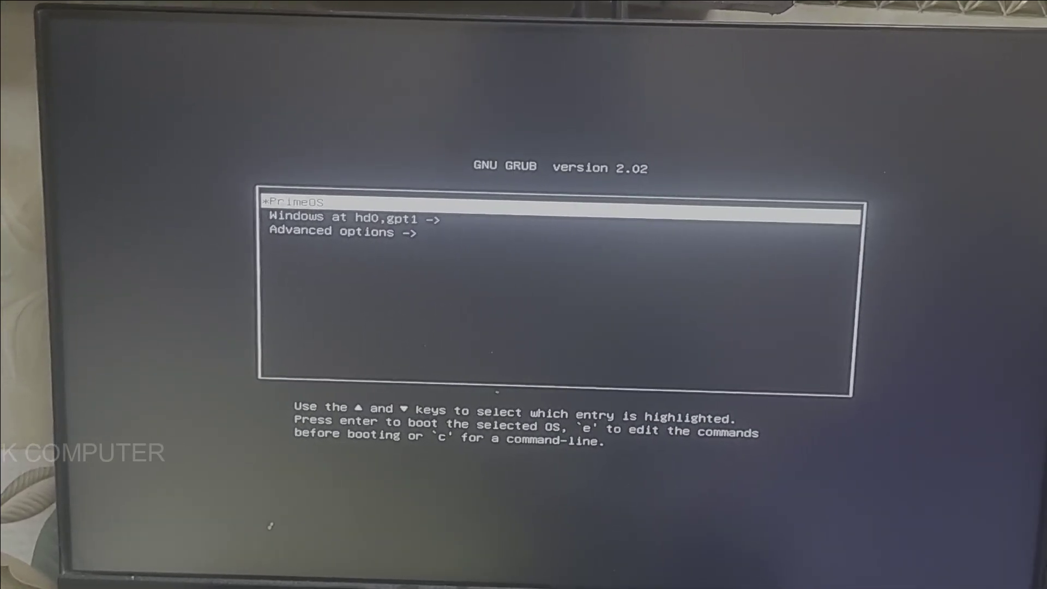
{"action": "key", "text": "Down"}
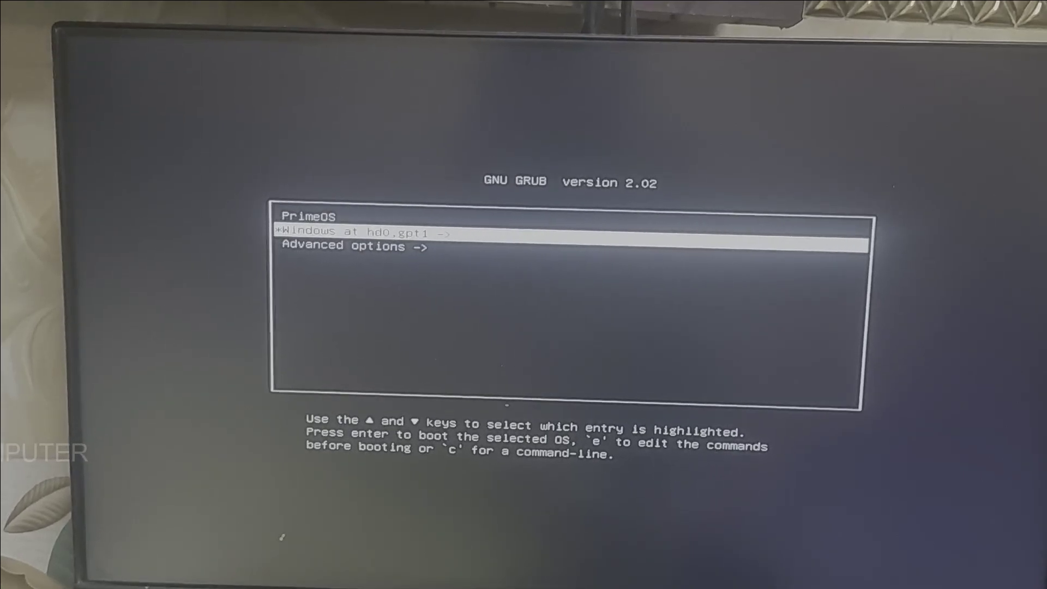
{"action": "key", "text": "Down"}
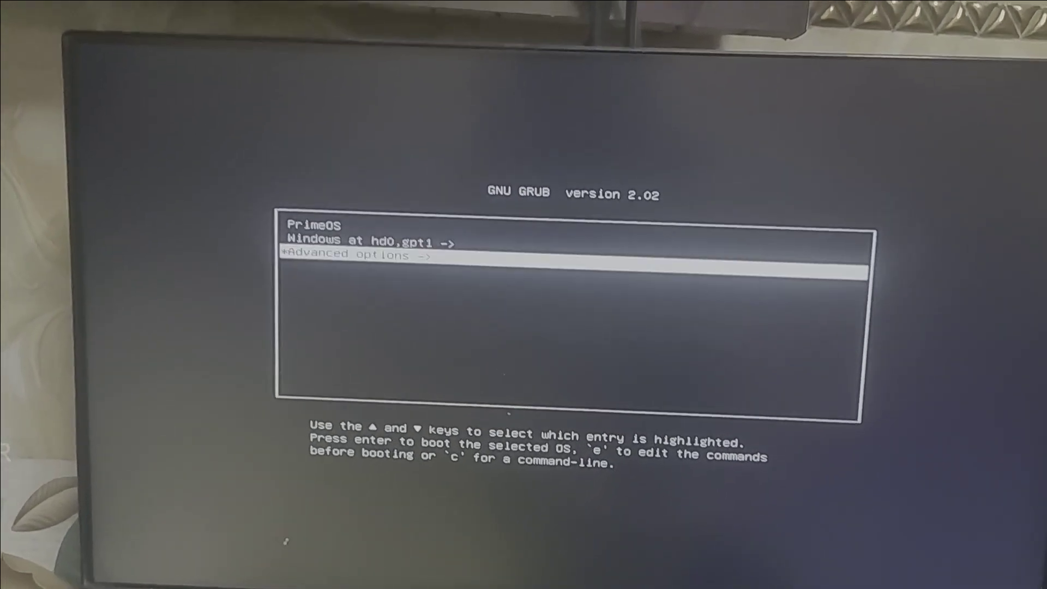
{"action": "key", "text": "Up"}
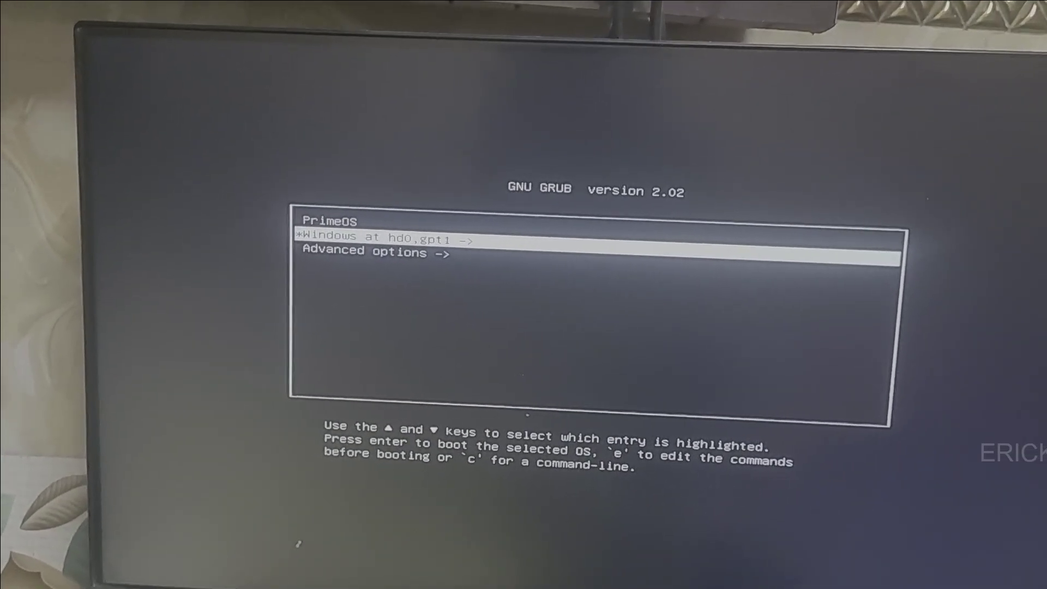
{"action": "key", "text": "Up"}
{"action": "key", "text": "Down"}
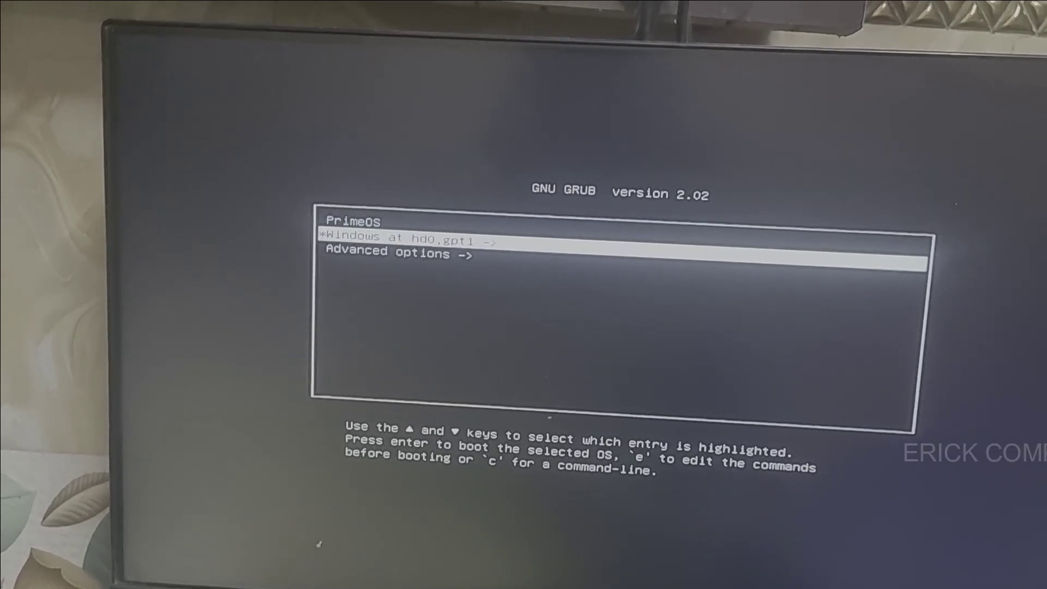
{"action": "key", "text": "Down"}
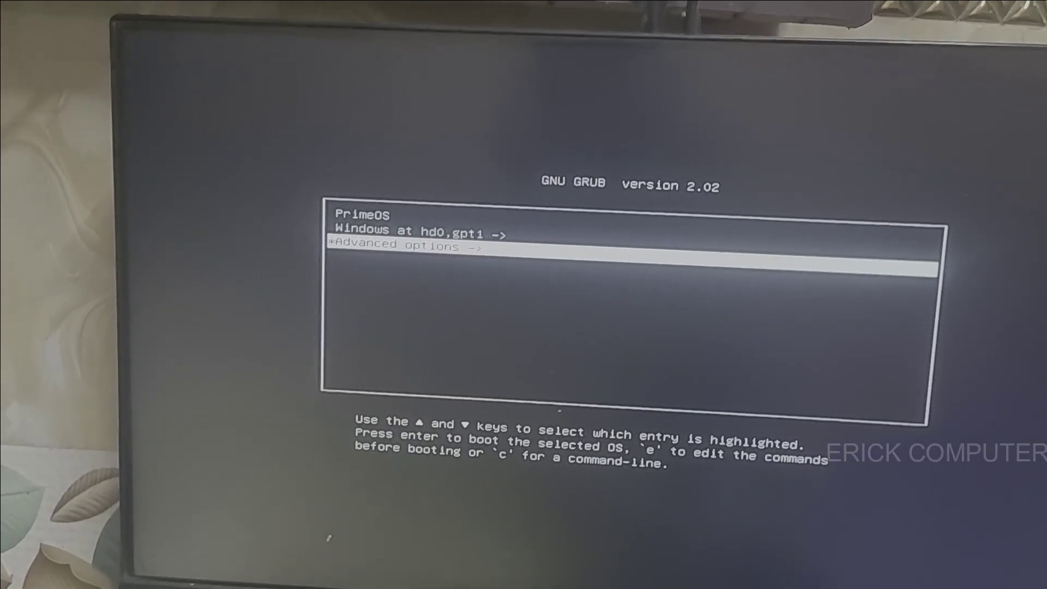
{"action": "key", "text": "Up"}
{"action": "key", "text": "Up"}
{"action": "key", "text": "Down"}
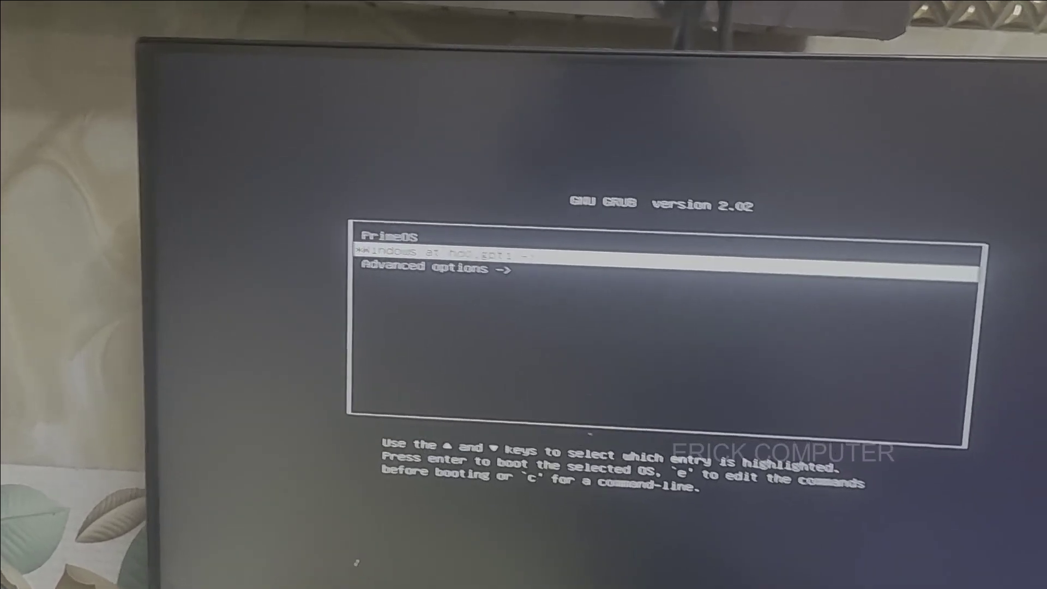
{"action": "key", "text": "Return"}
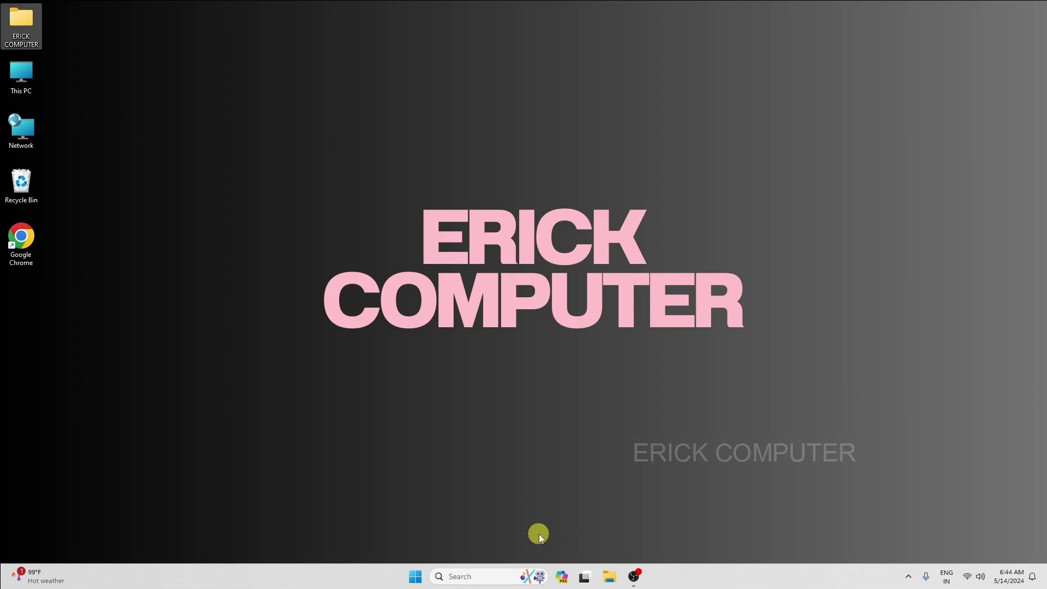
- Open Disk Management and launch diskpart through the Run dialog, allowing it to run as administrator
{"action": "right_click", "coordinate": [416, 577]}
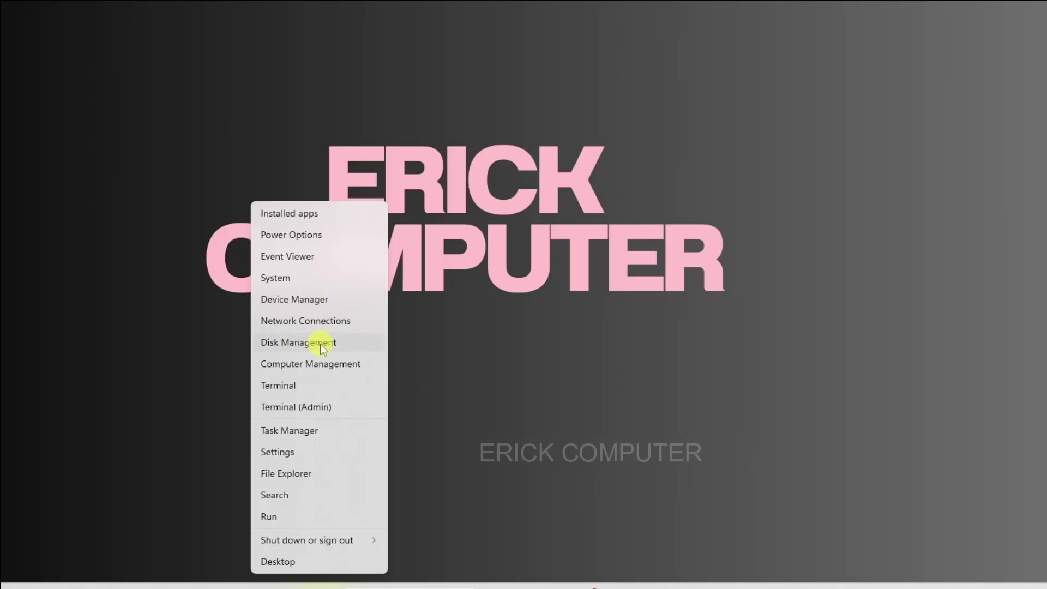
{"action": "left_click", "coordinate": [319, 344]}
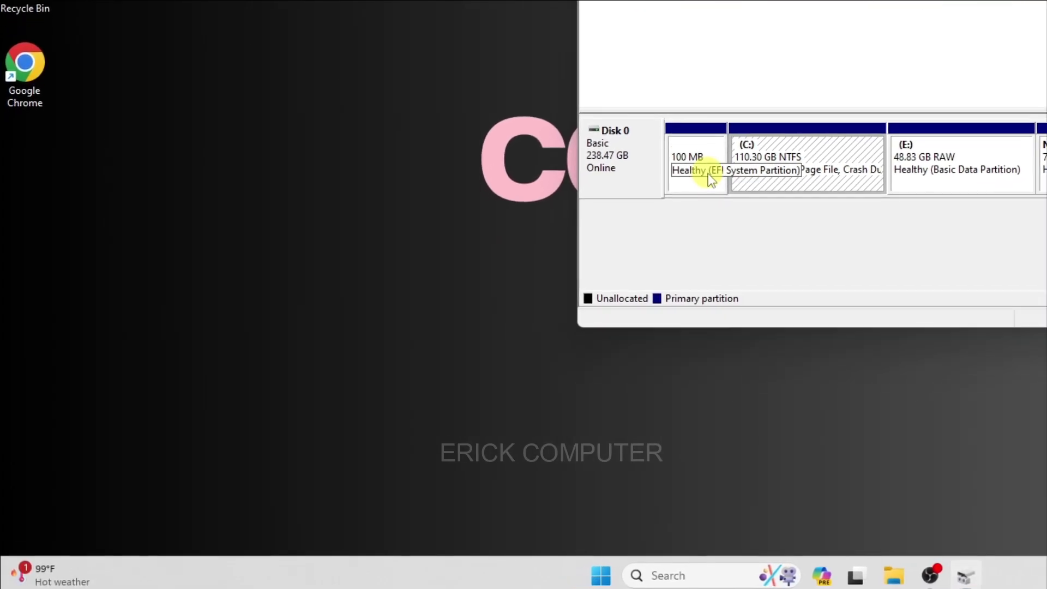
{"action": "key", "text": "super+r"}
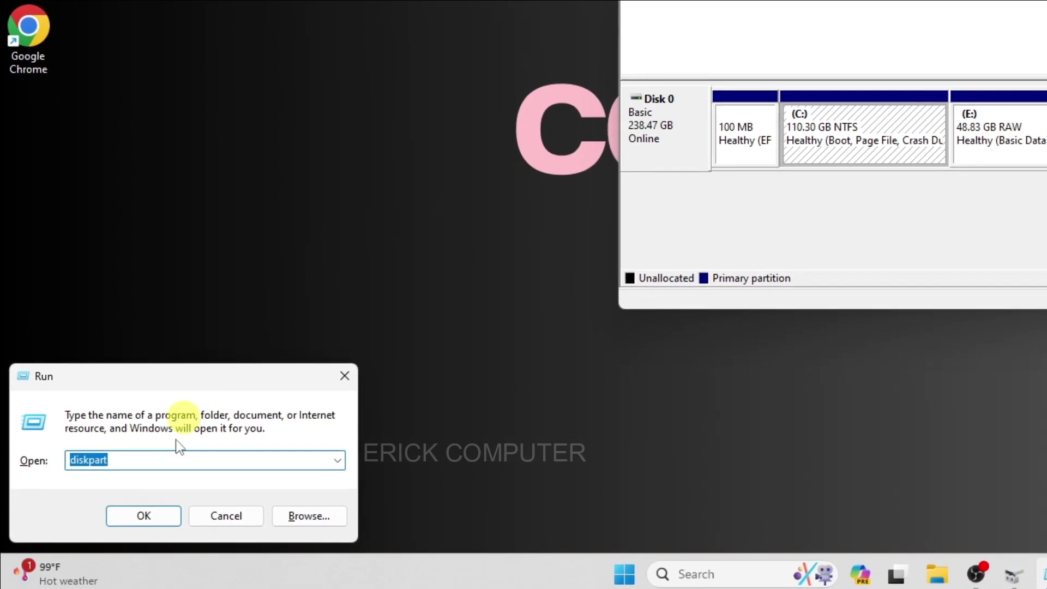
{"action": "left_click", "coordinate": [143, 460]}
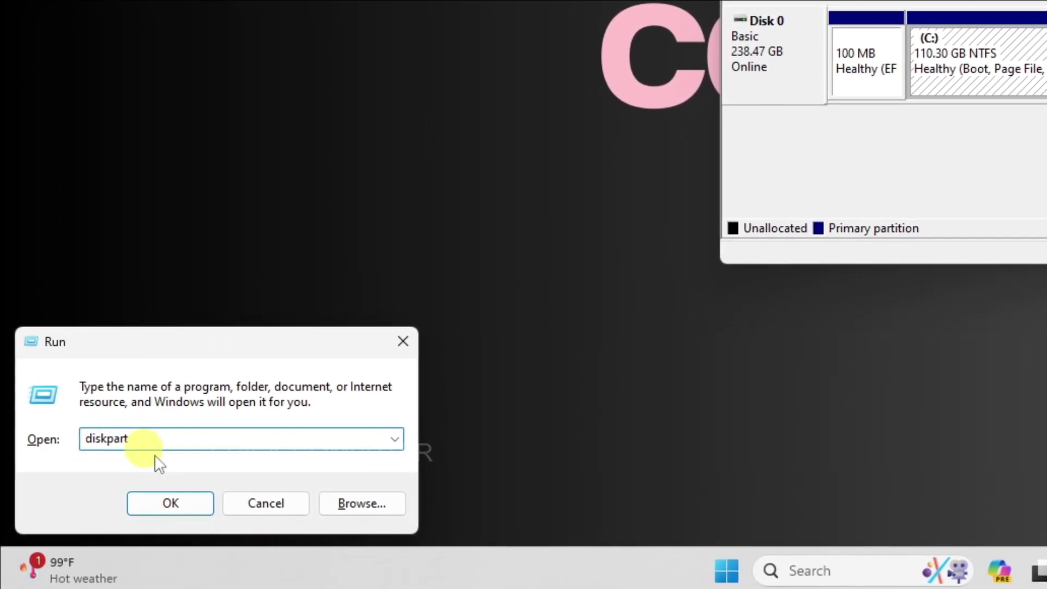
{"action": "left_click", "coordinate": [179, 504]}
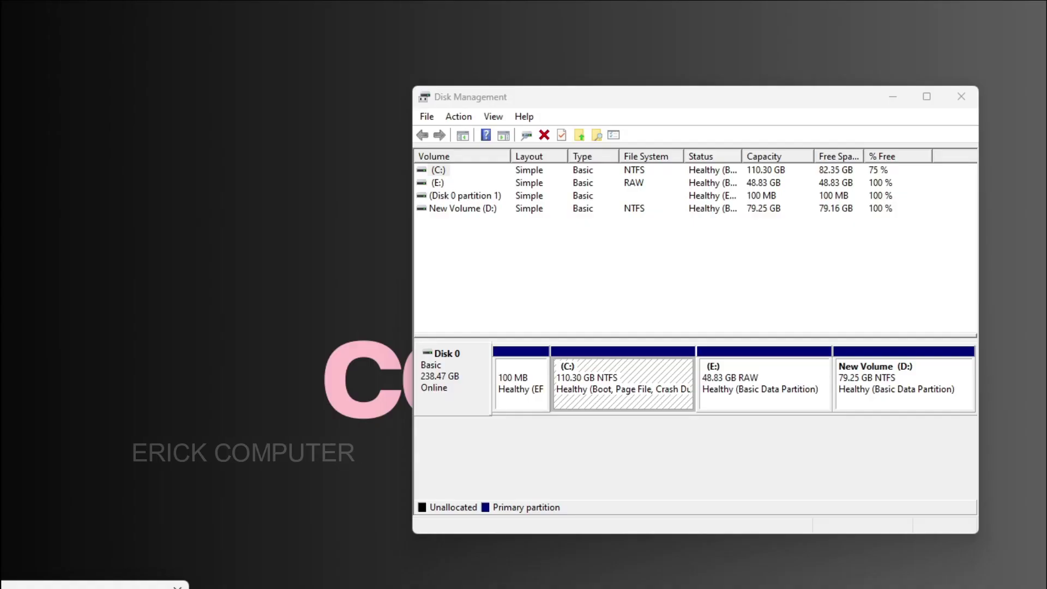
{"action": "left_click", "coordinate": [517, 482]}
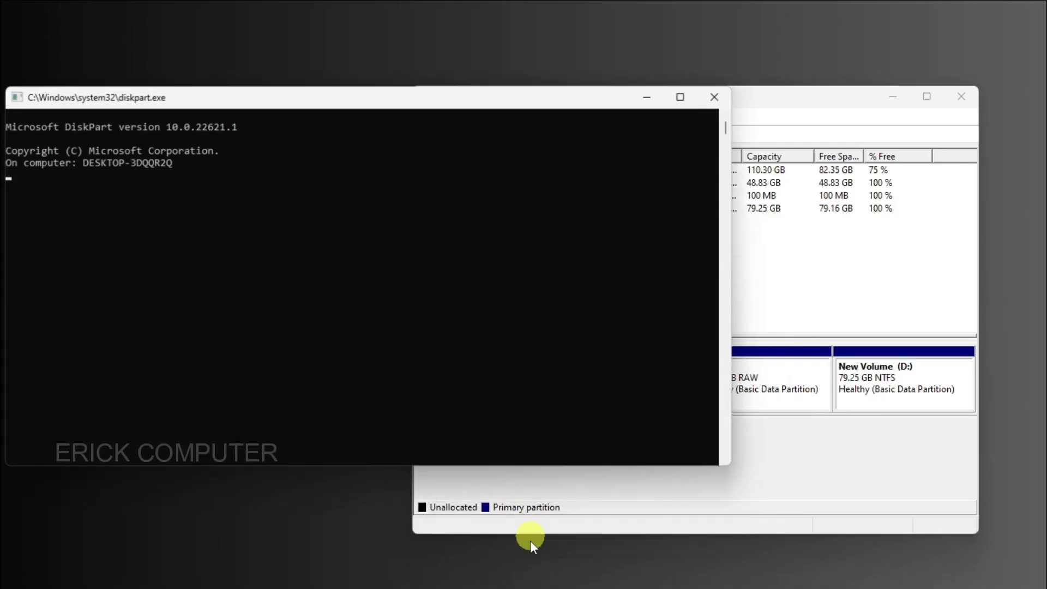
- Arrange the diskpart and Disk Management windows for side-by-side viewing and run "list volume" in diskpart
{"action": "left_click_drag", "start_coordinate": [346, 98], "coordinate": [402, 124]}
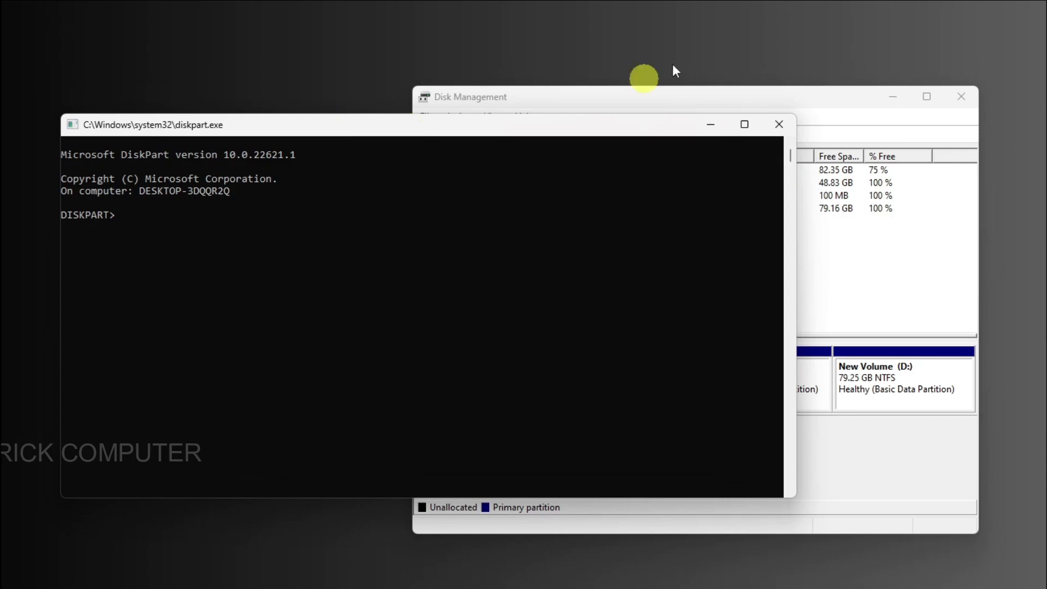
{"action": "left_click_drag", "start_coordinate": [662, 96], "coordinate": [879, 111]}
{"action": "left_click_drag", "start_coordinate": [464, 131], "coordinate": [534, 147]}
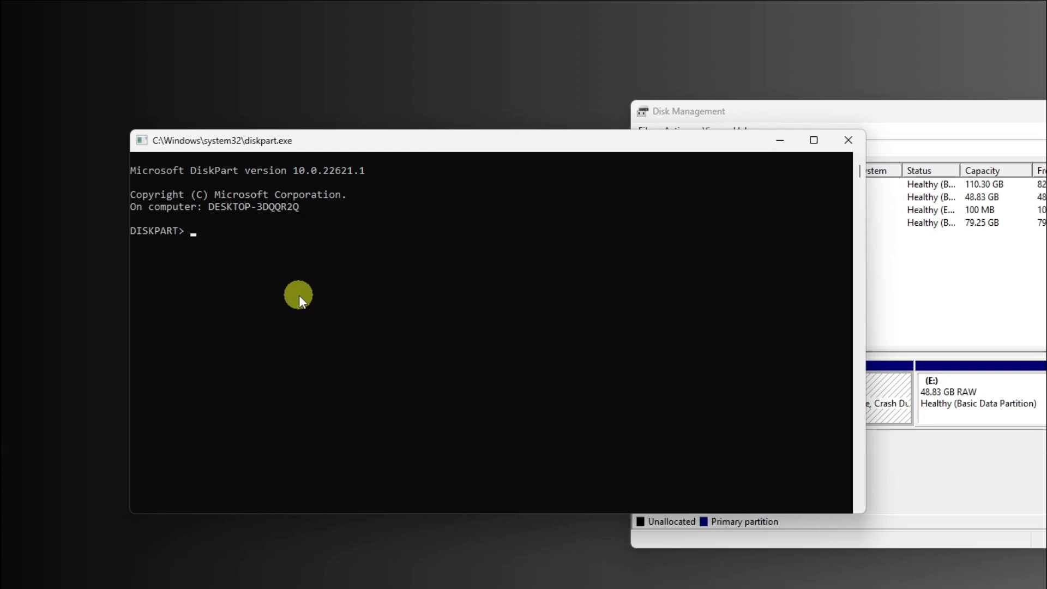
{"action": "type", "text": "list vol"}
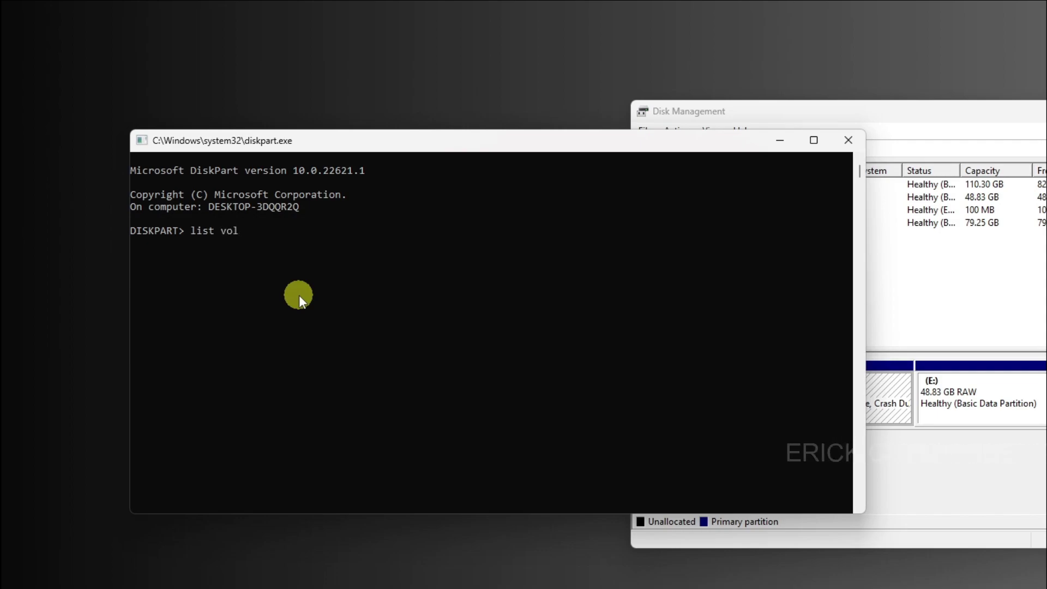
{"action": "type", "text": "ume"}
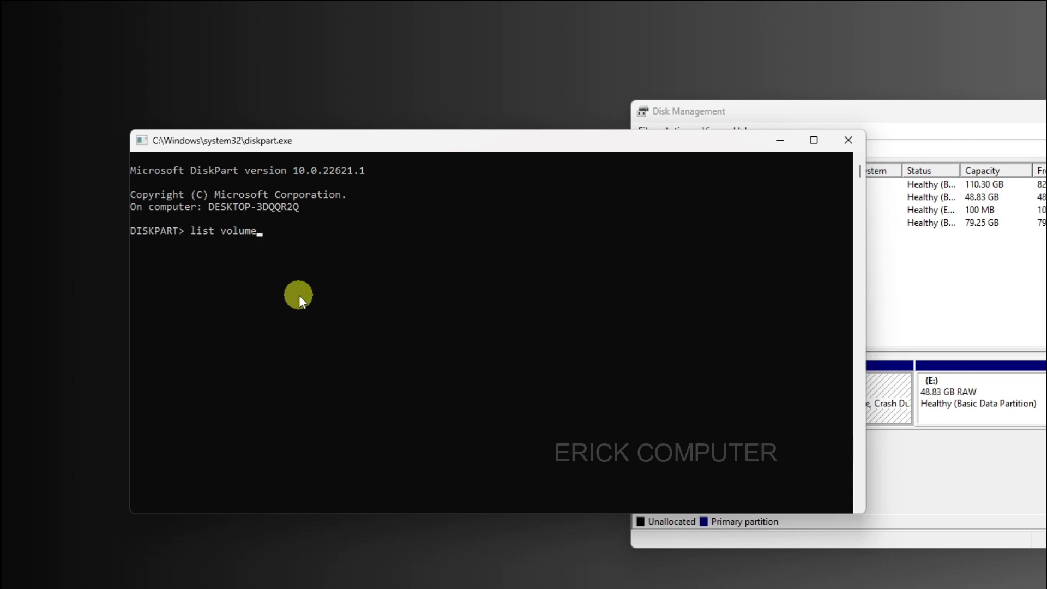
{"action": "key", "text": "Return"}
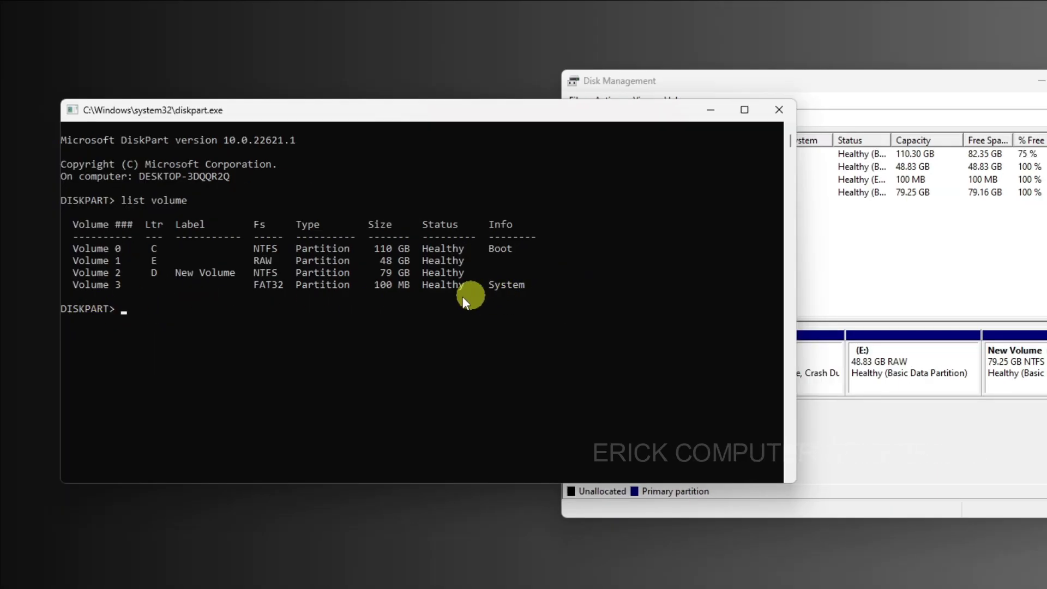
- Delete the 48.83 GB RAW volume (E:) in Disk Management, accepting the data loss warning
{"action": "left_click", "coordinate": [927, 455]}
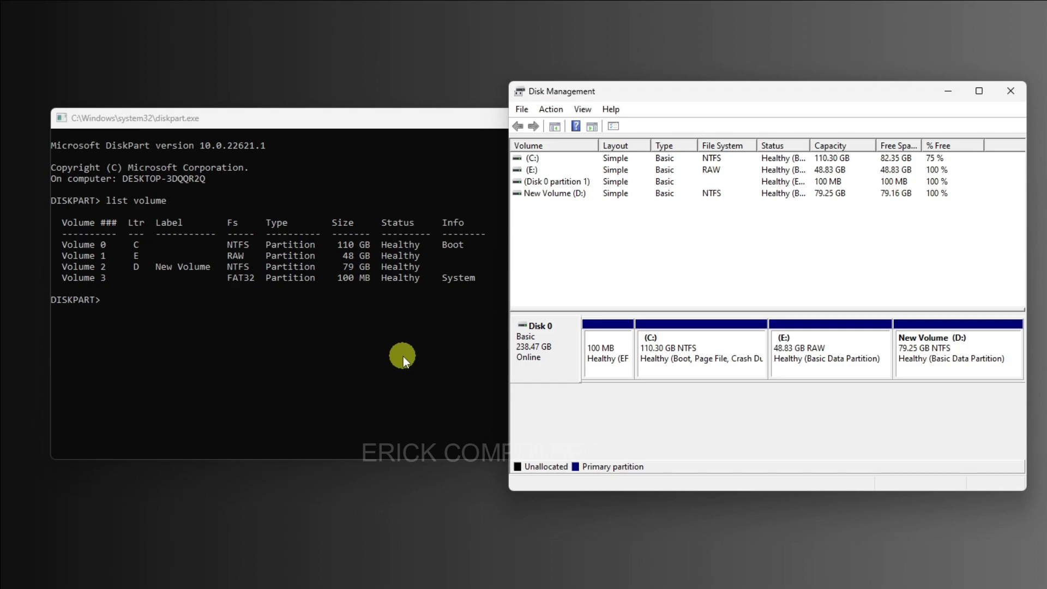
{"action": "left_click", "coordinate": [811, 359]}
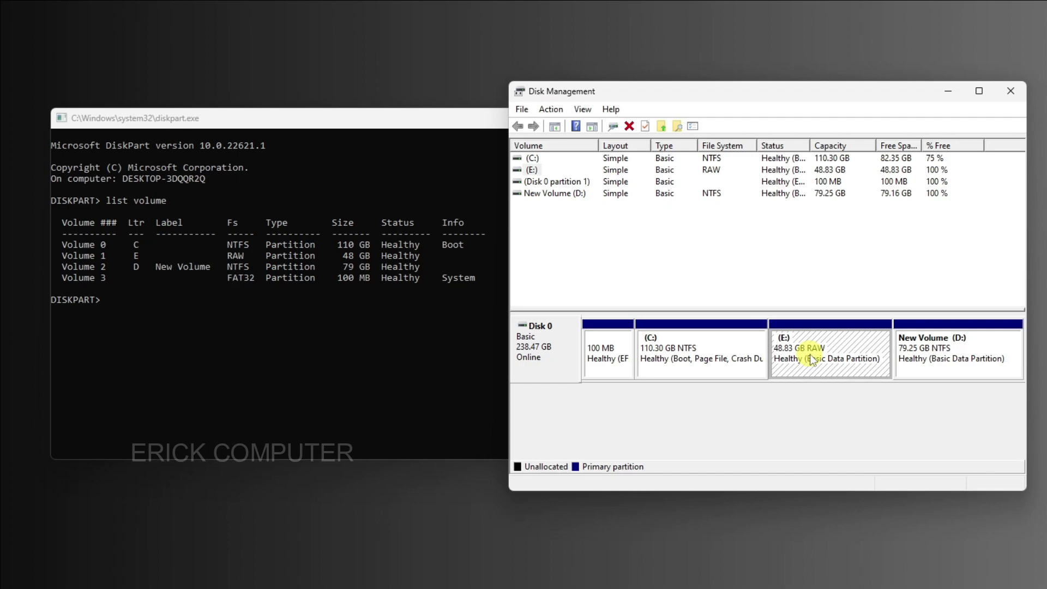
{"action": "right_click", "coordinate": [811, 360]}
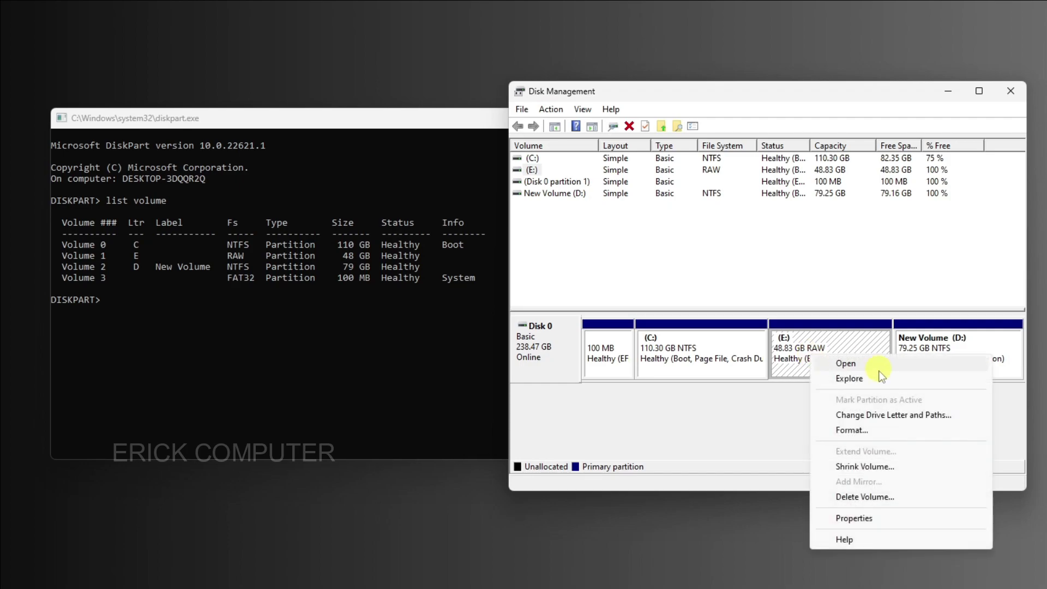
{"action": "left_click", "coordinate": [854, 497]}
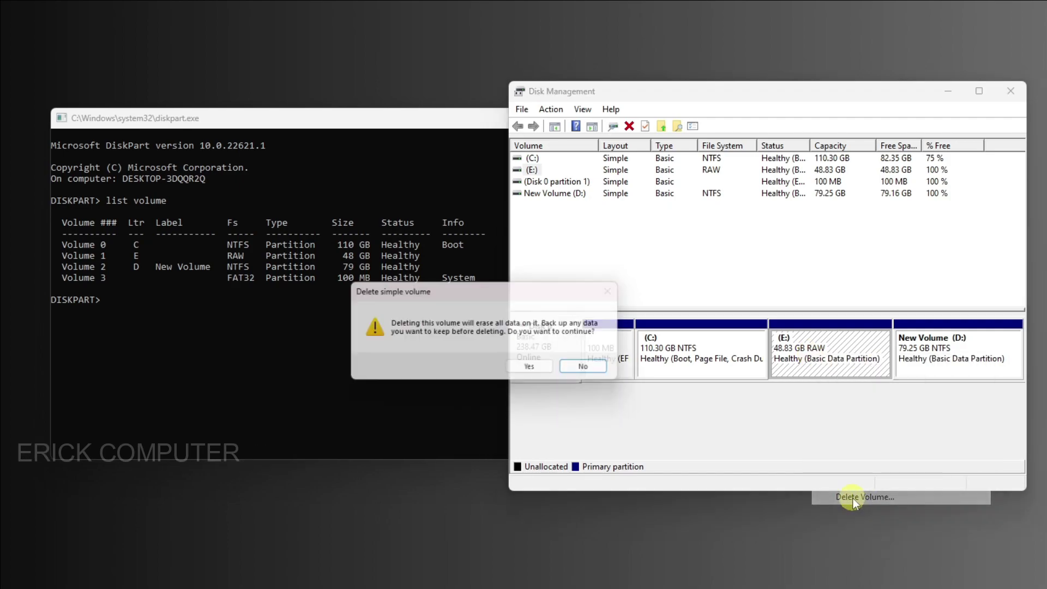
{"action": "left_click", "coordinate": [545, 371]}
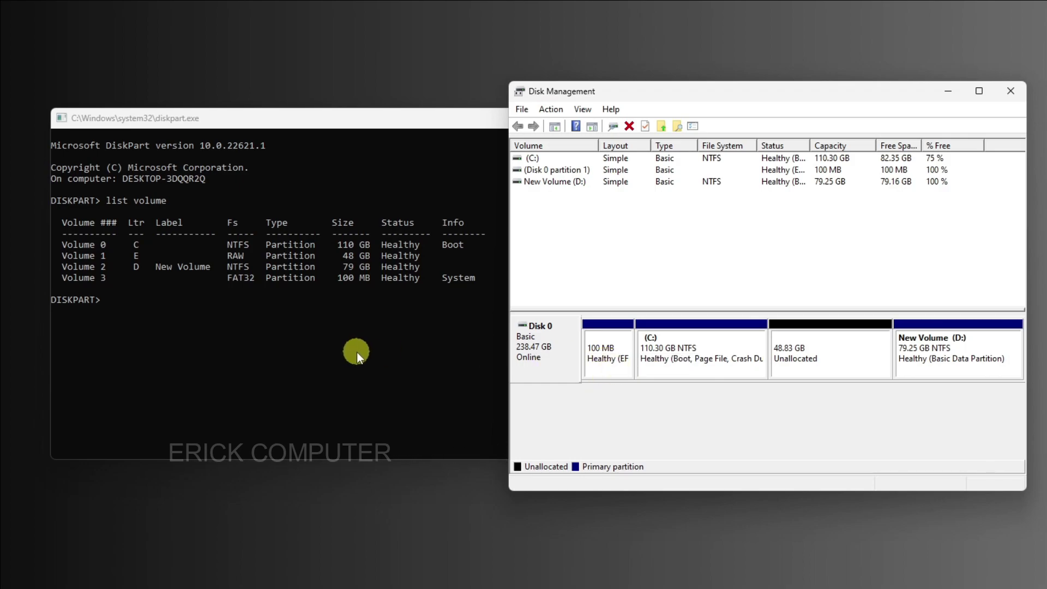
- Run "list volume" again in diskpart to check the remaining volumes
{"action": "left_click", "coordinate": [135, 315]}
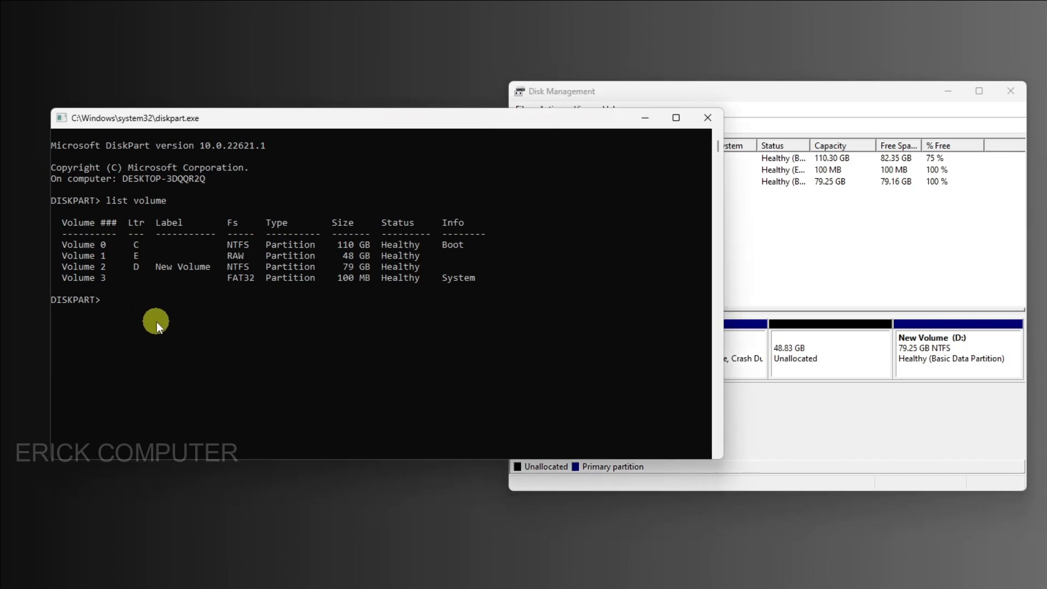
{"action": "type", "text": "list volume"}
{"action": "key", "text": "Return"}
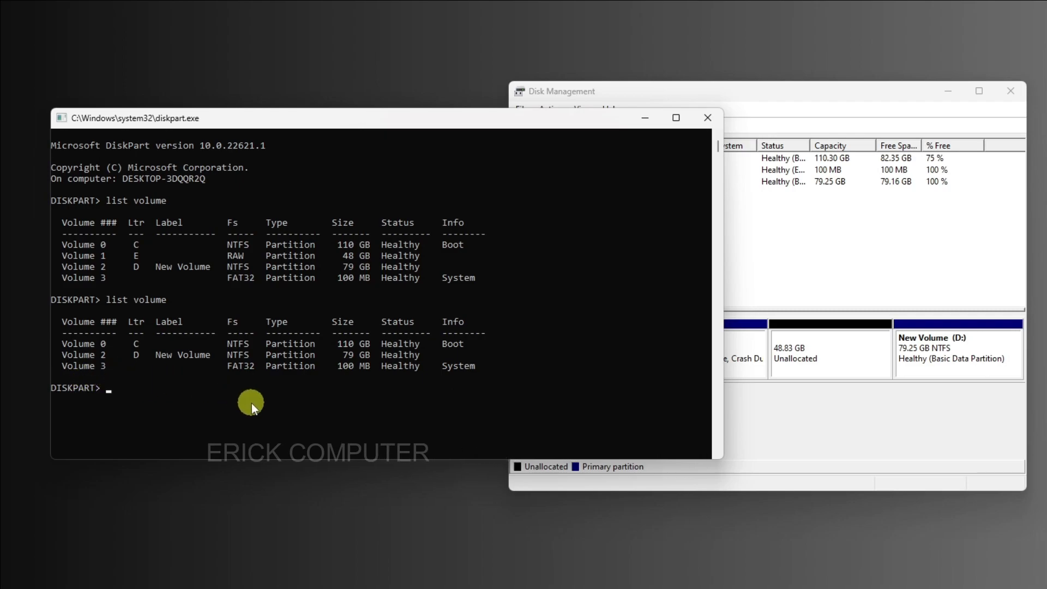
- Select the 100 MB FAT32 system volume in diskpart with "select volume 3"
{"action": "type", "text": "s"}
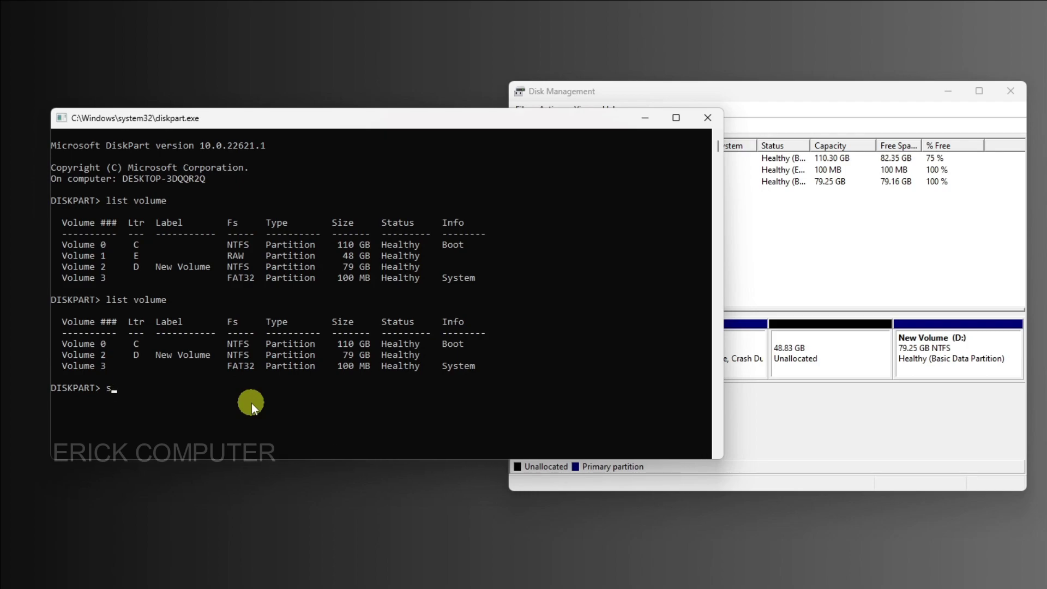
{"action": "type", "text": "elect "}
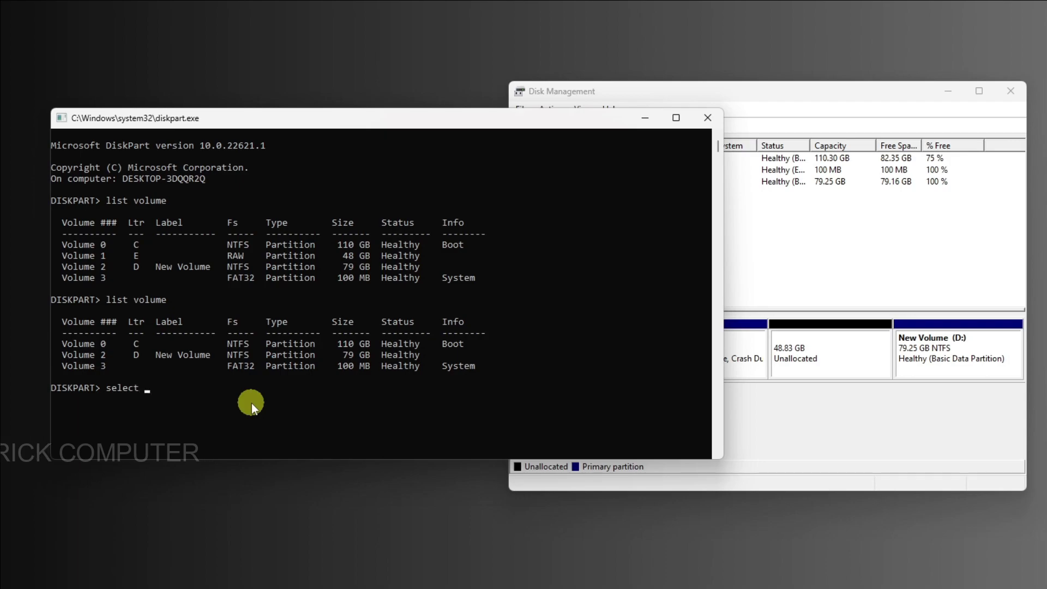
{"action": "type", "text": "volume"}
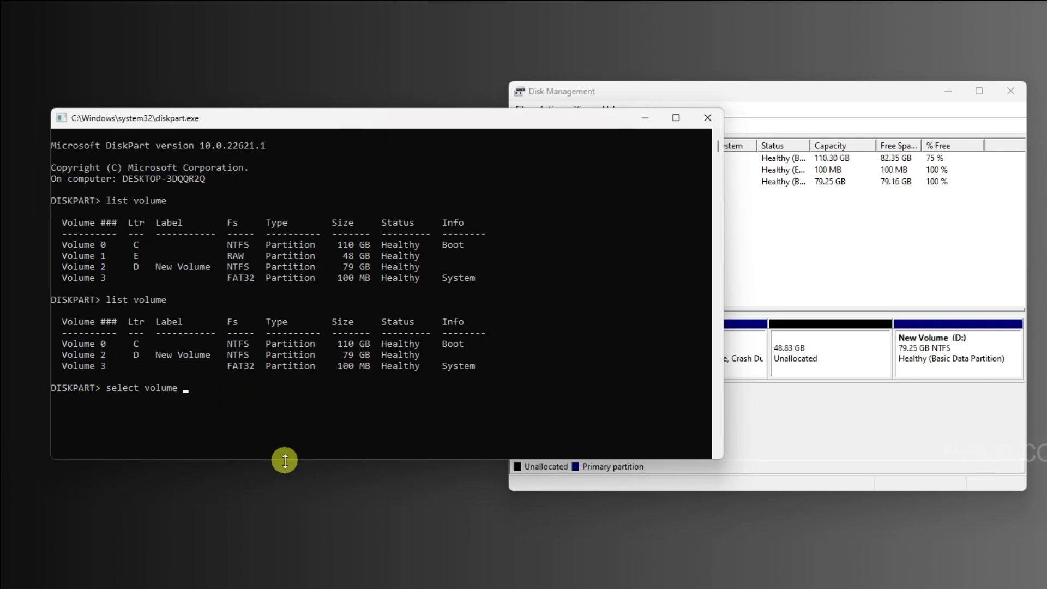
{"action": "type", "text": " 3"}
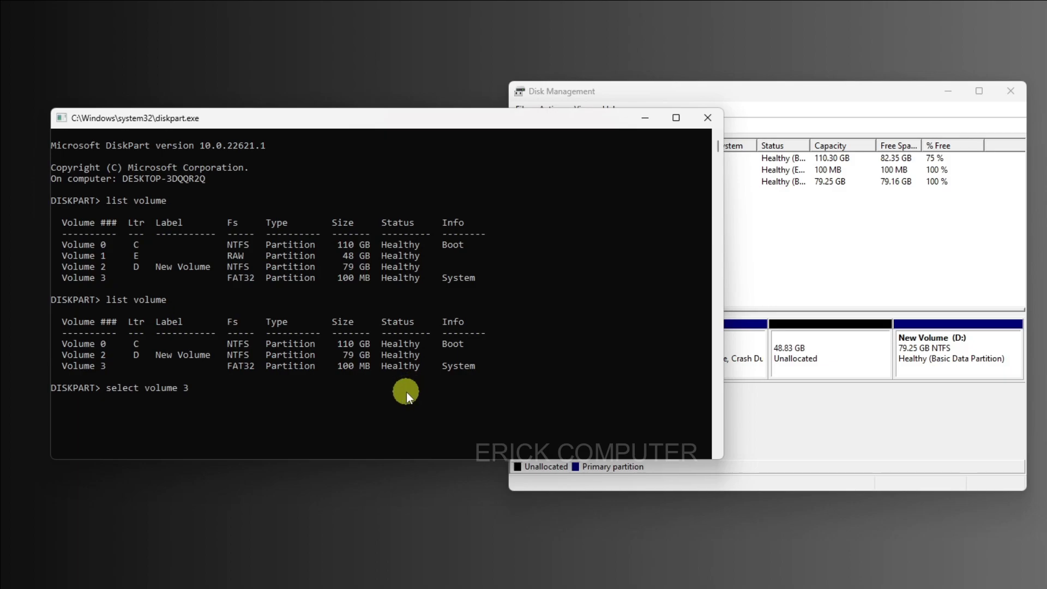
{"action": "key", "text": "Return"}
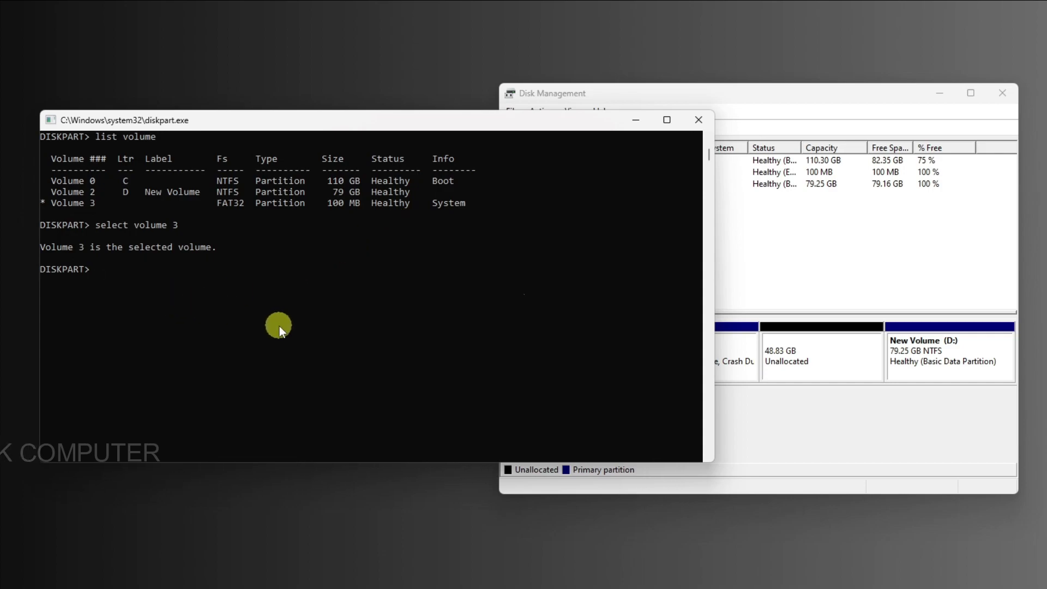
- Assign drive letter F to the selected system volume with "assign letter=f"
{"action": "type", "text": "assi"}
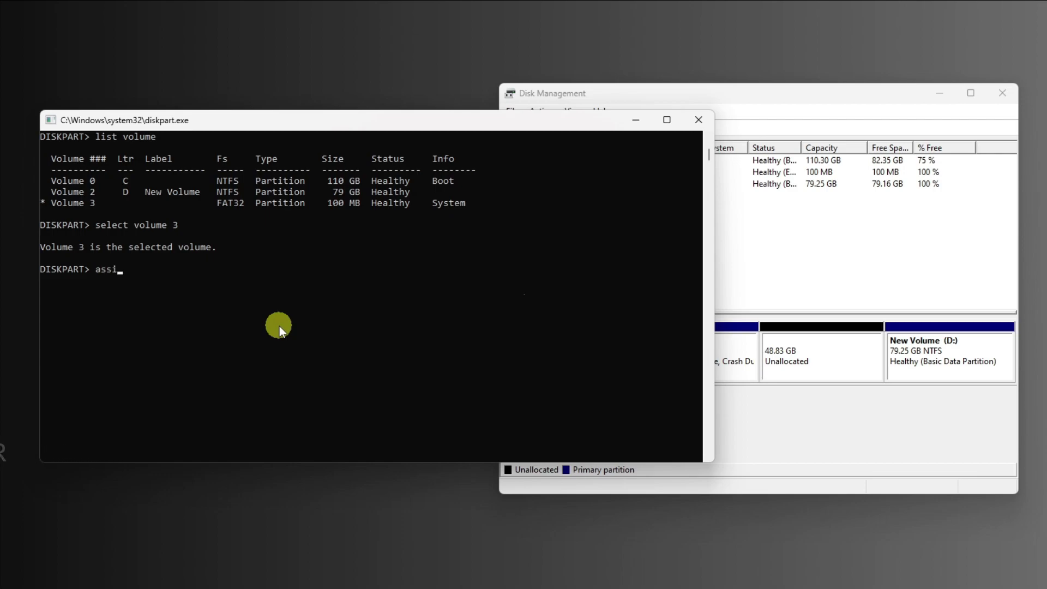
{"action": "type", "text": "gn letter"}
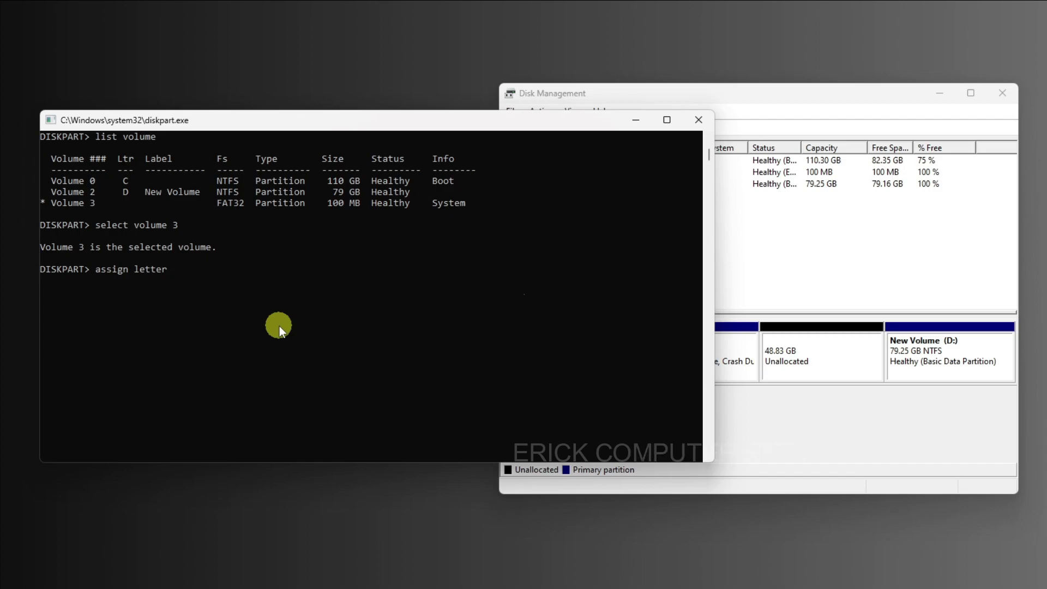
{"action": "type", "text": " ="}
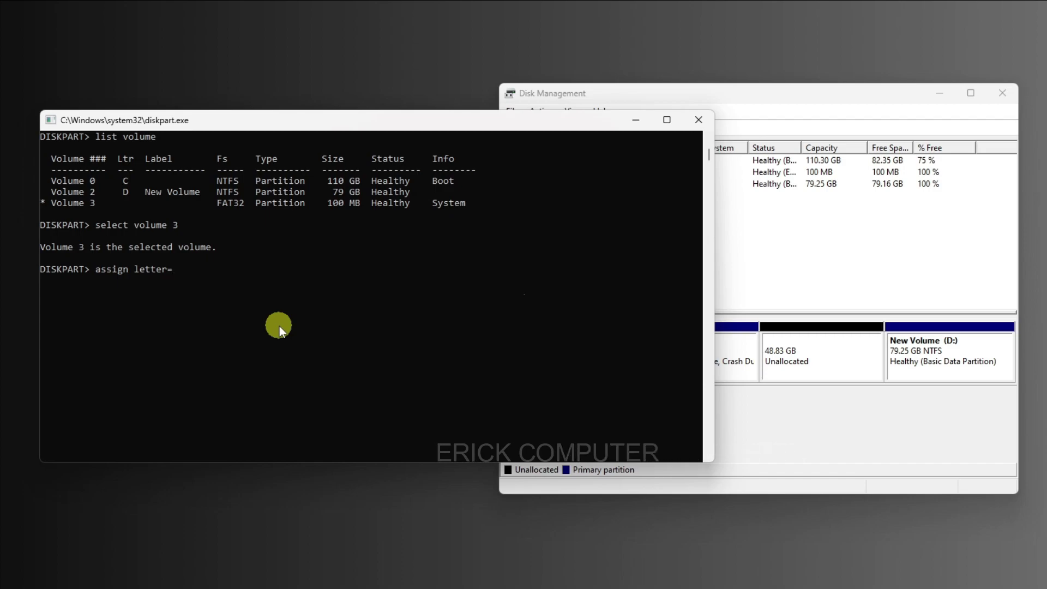
{"action": "type", "text": "f"}
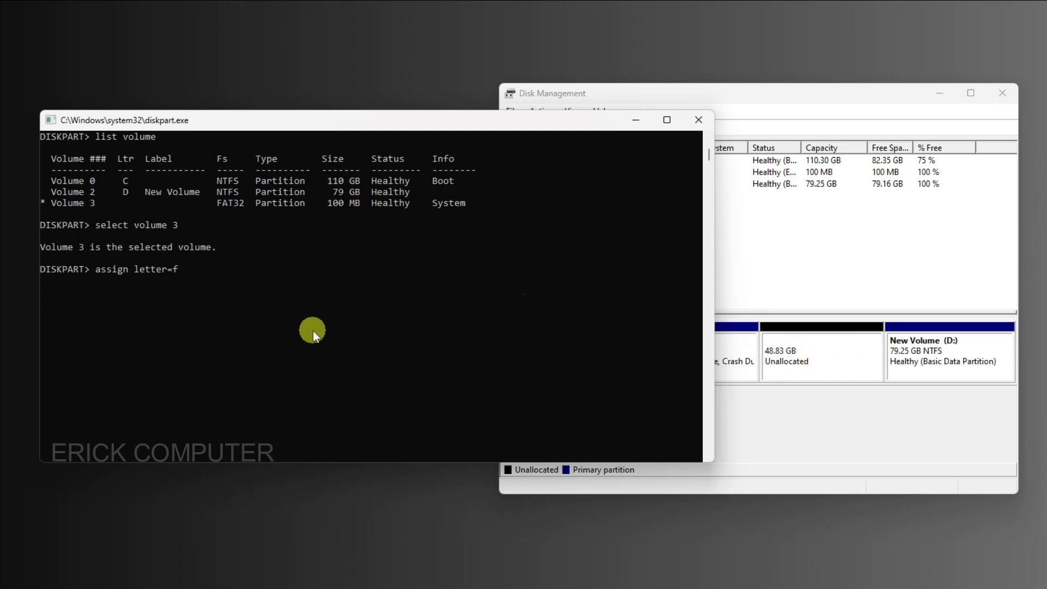
{"action": "key", "text": "Return"}
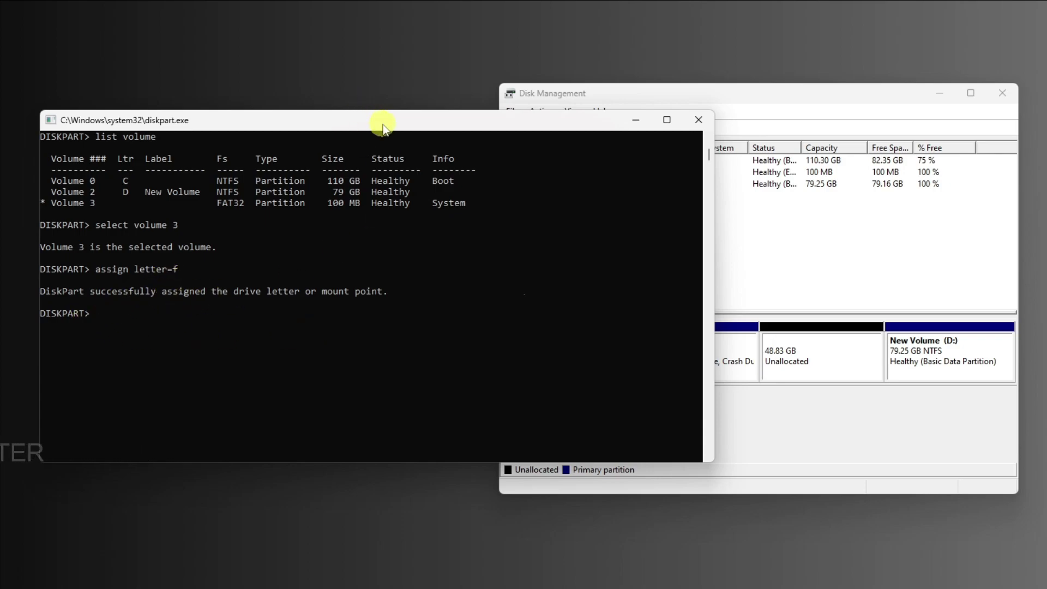
- Move the diskpart window aside, open This PC in File Explorer and try to open Local Disk (F:)
{"action": "left_click_drag", "start_coordinate": [384, 126], "coordinate": [290, 154]}
{"action": "left_click", "coordinate": [708, 417]}
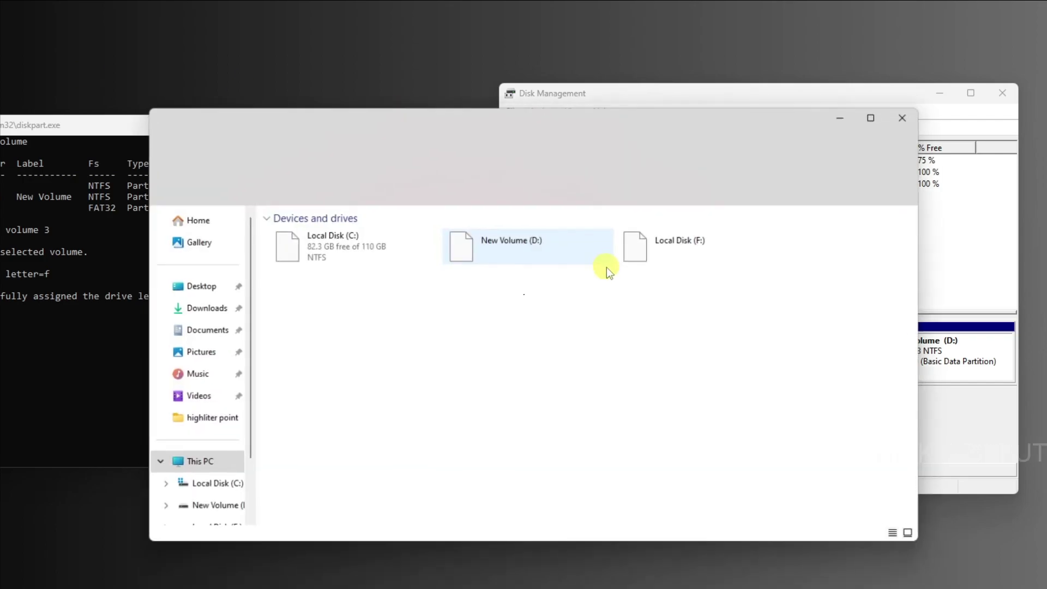
{"action": "key", "text": "super+e"}
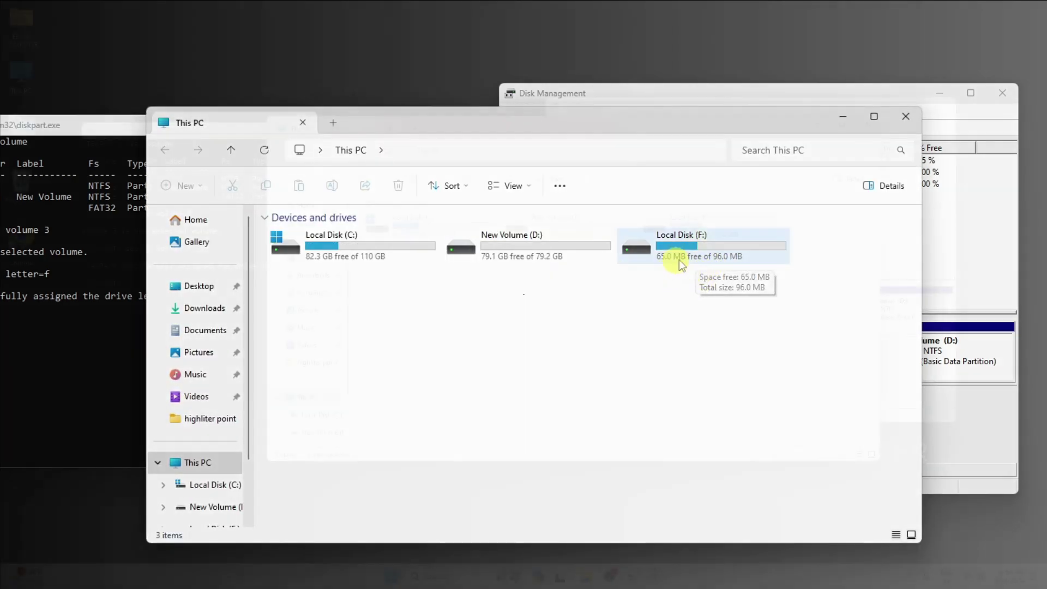
{"action": "left_click", "coordinate": [701, 260]}
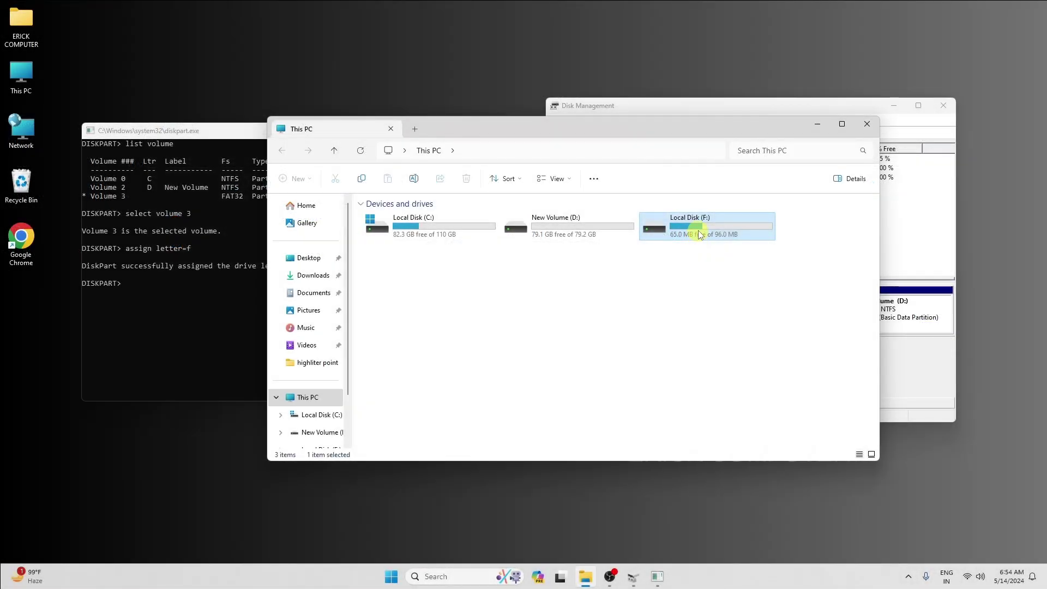
{"action": "double_click", "coordinate": [699, 233]}
{"action": "left_click", "coordinate": [544, 309]}
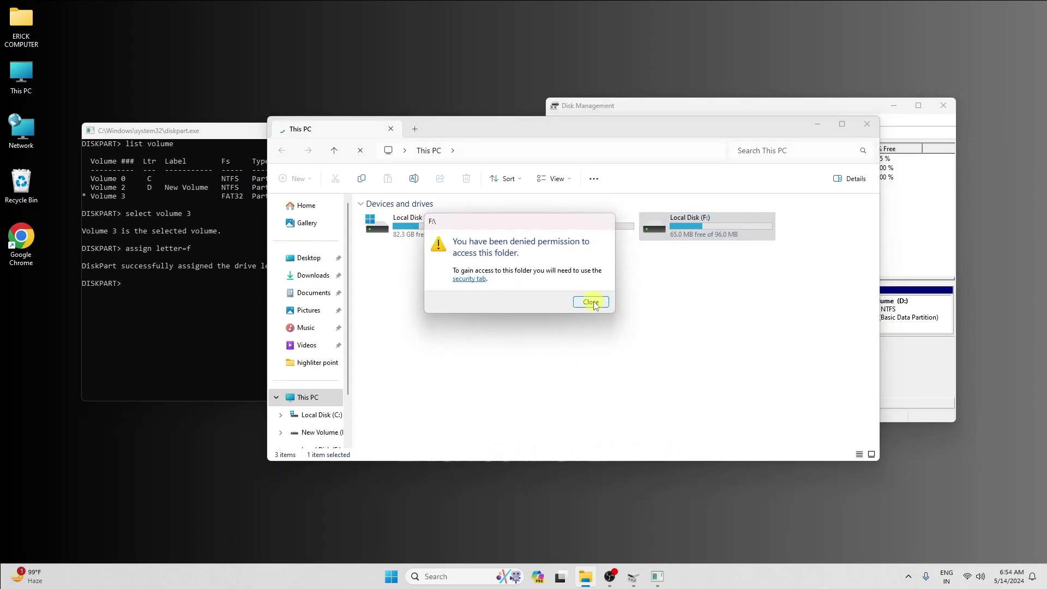
{"action": "left_click", "coordinate": [592, 302]}
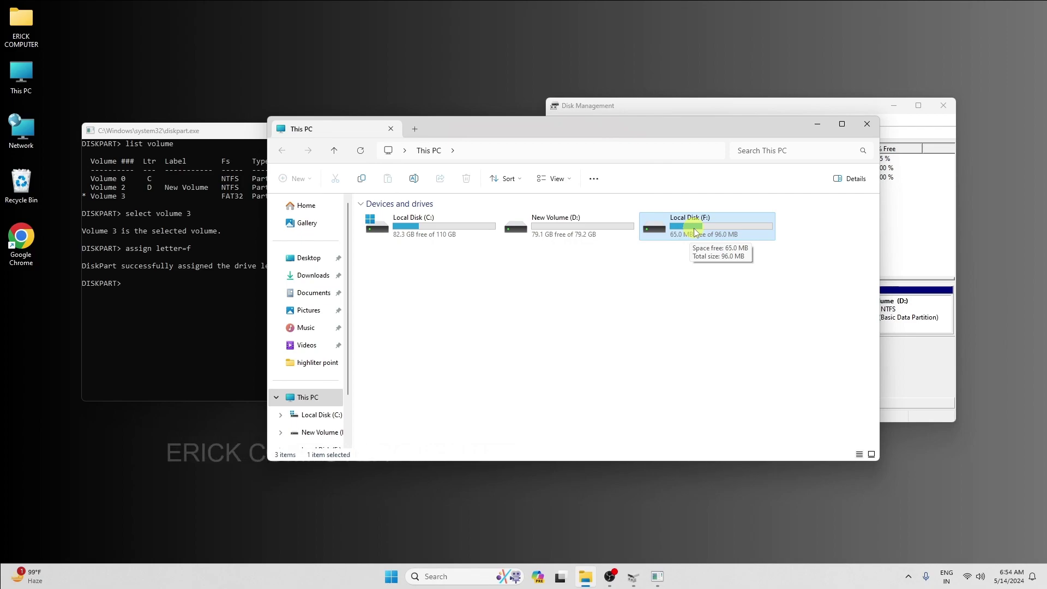
- Close diskpart and start Command Prompt as administrator, allowing it to make changes to the device
{"action": "left_click", "coordinate": [256, 129]}
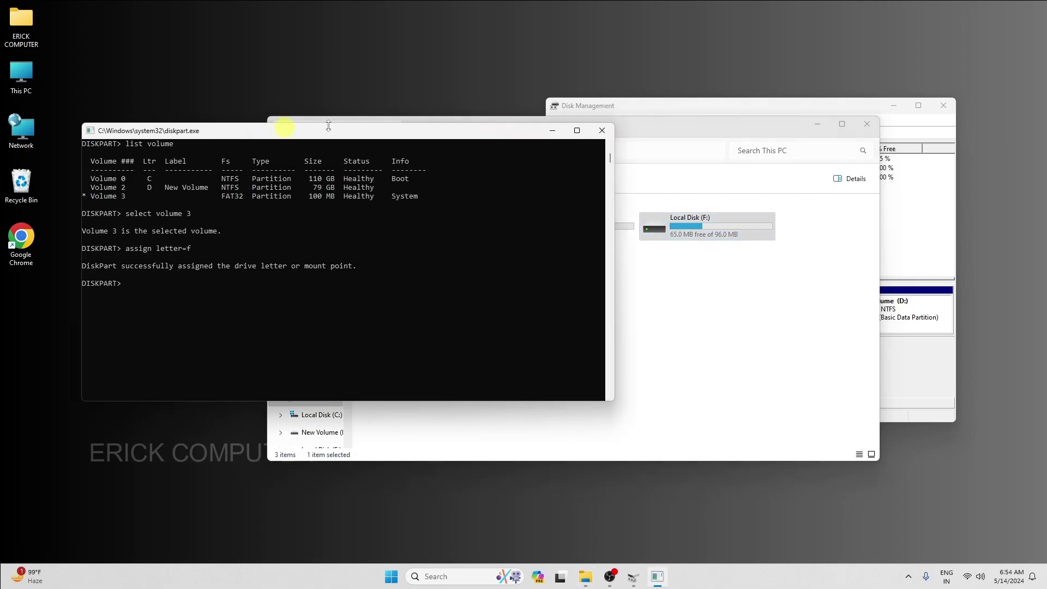
{"action": "left_click", "coordinate": [602, 131]}
{"action": "left_click", "coordinate": [405, 577]}
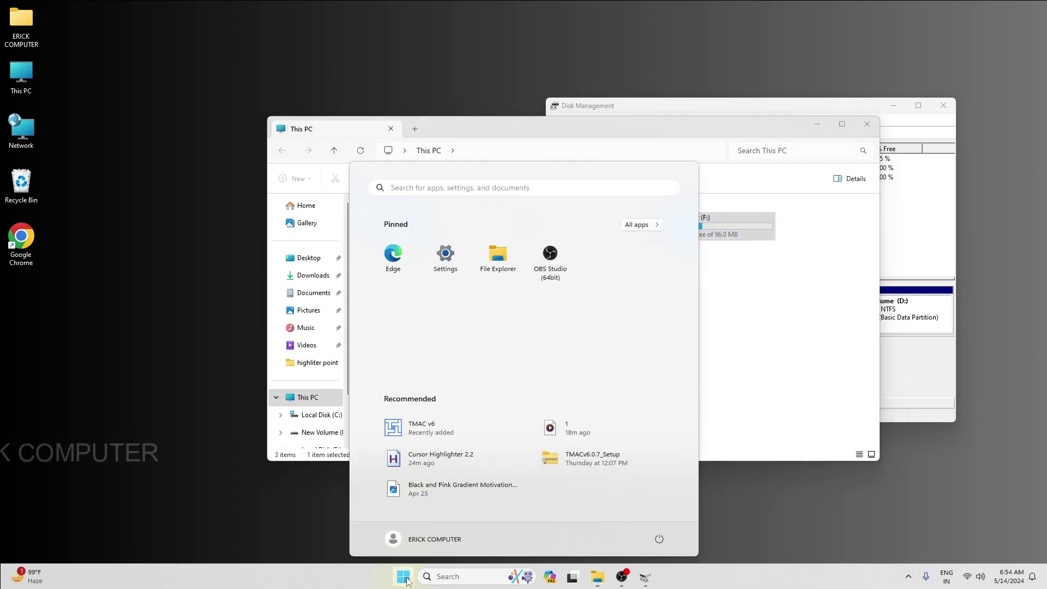
{"action": "type", "text": "cmd"}
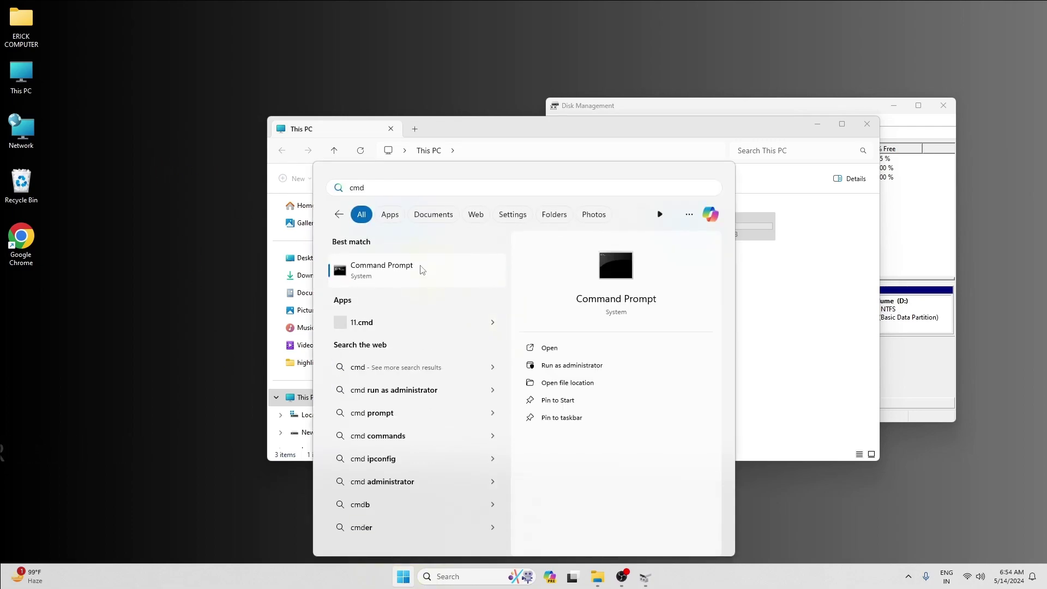
{"action": "left_click", "coordinate": [552, 366]}
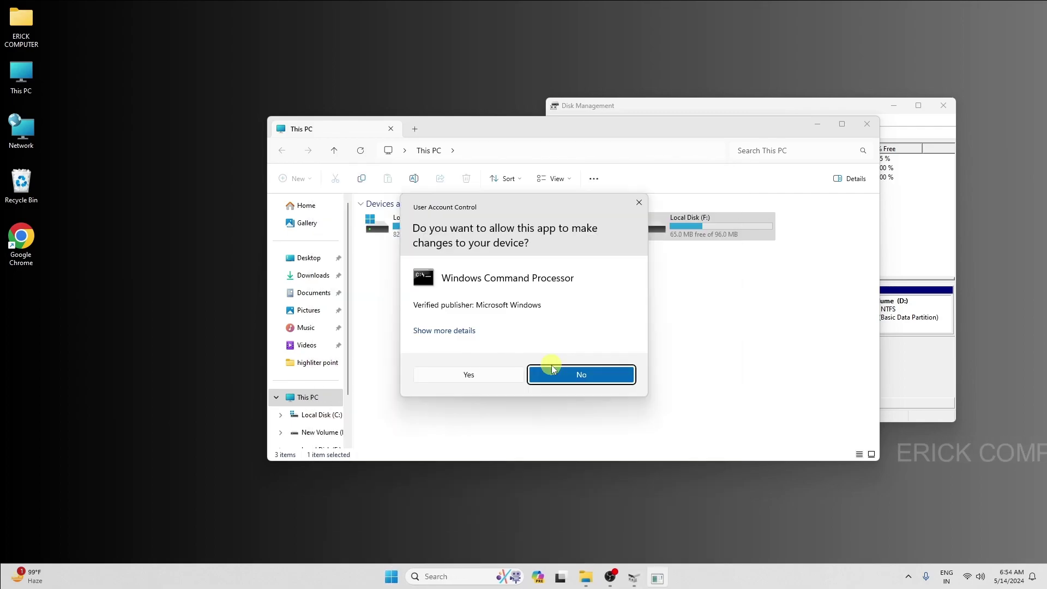
{"action": "left_click", "coordinate": [474, 373]}
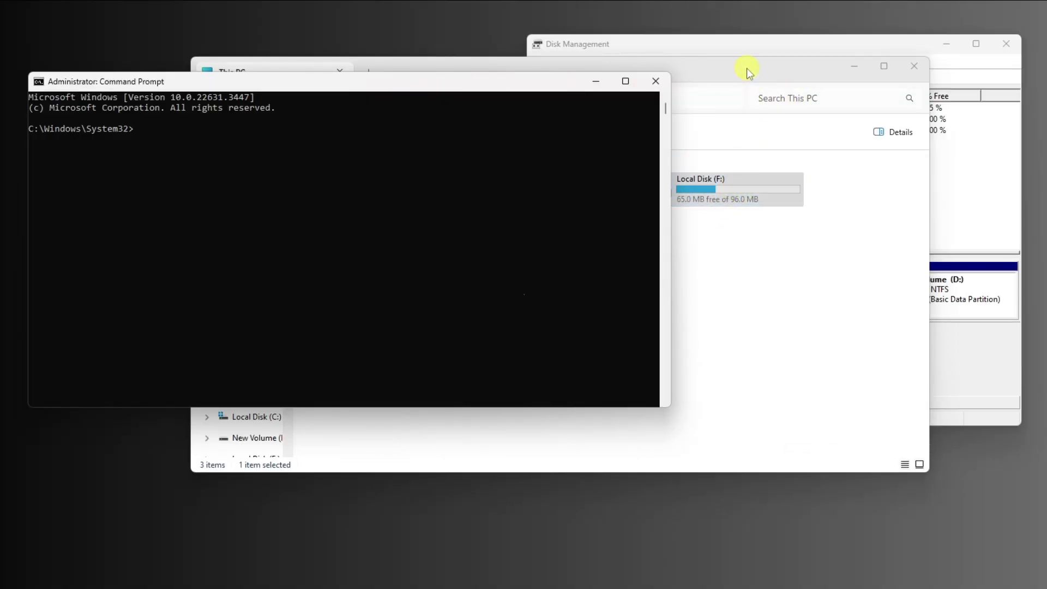
- Move File Explorer aside, switch Command Prompt to the F: drive and list its contents with "dir"
{"action": "left_click_drag", "start_coordinate": [745, 70], "coordinate": [843, 73]}
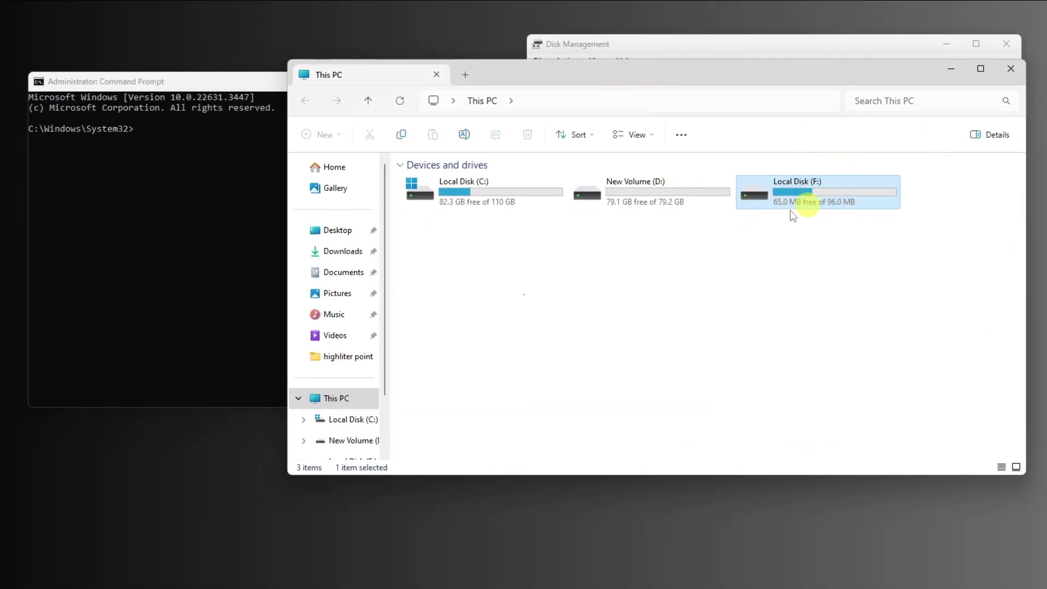
{"action": "left_click", "coordinate": [174, 129]}
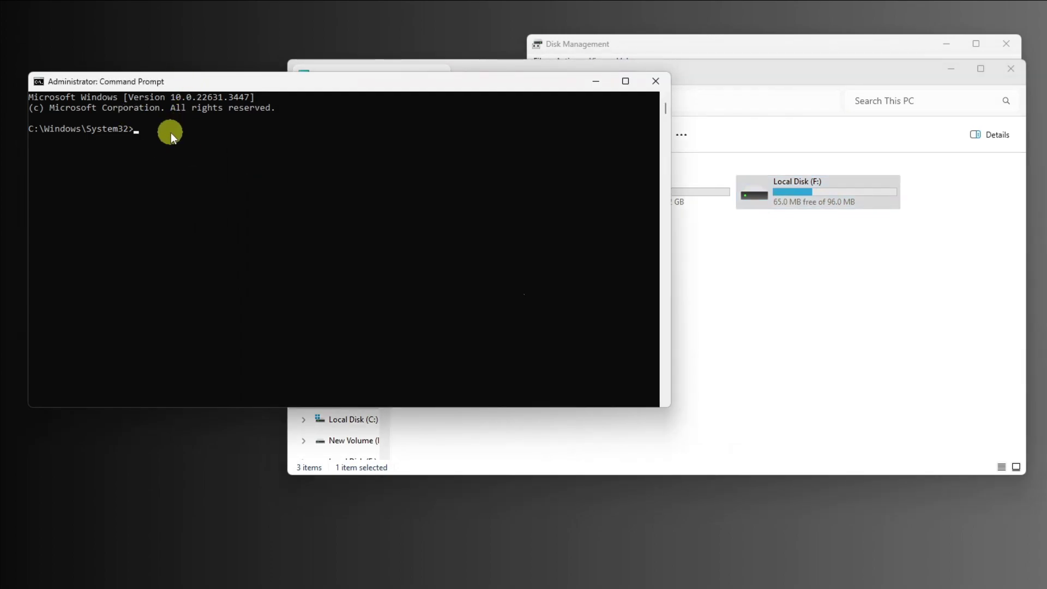
{"action": "type", "text": "f:"}
{"action": "key", "text": "Return"}
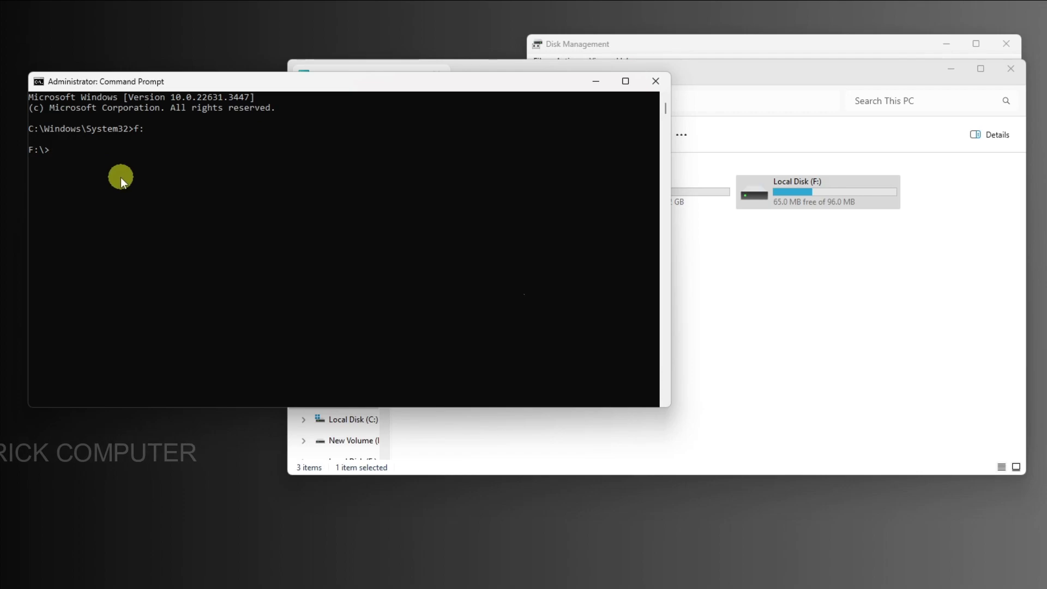
{"action": "type", "text": "dir"}
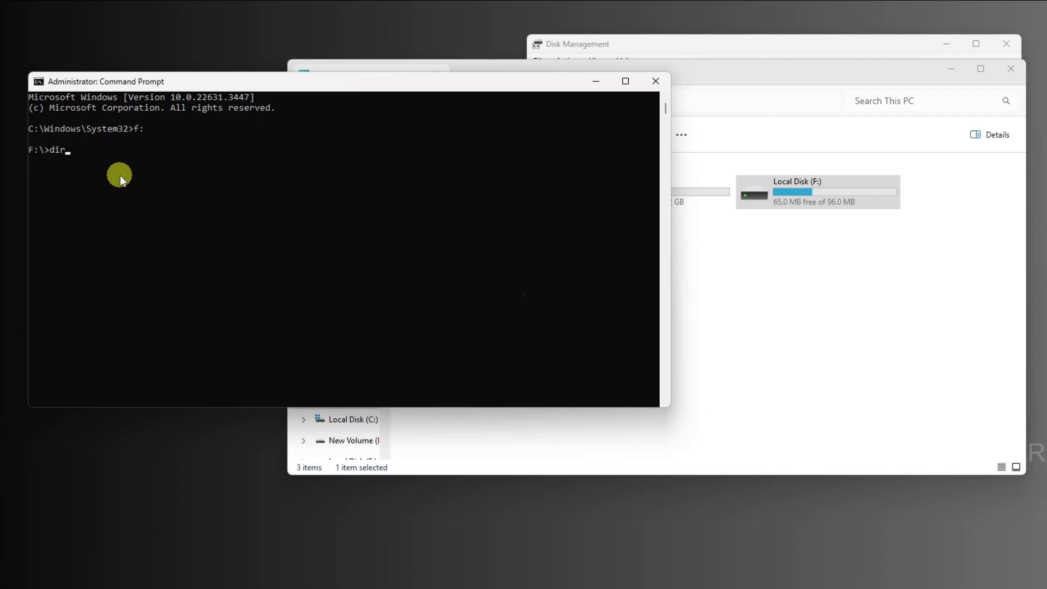
{"action": "key", "text": "Return"}
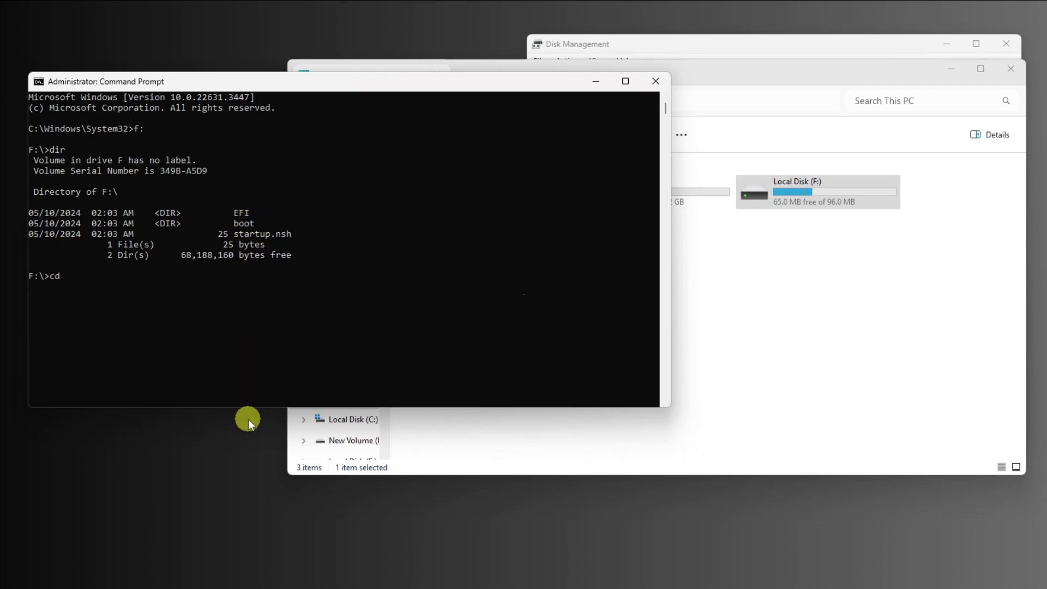
- Change to the EFI folder on the F: drive with "cd EFI" and list its contents with "dir"
{"action": "type", "text": "EF"}
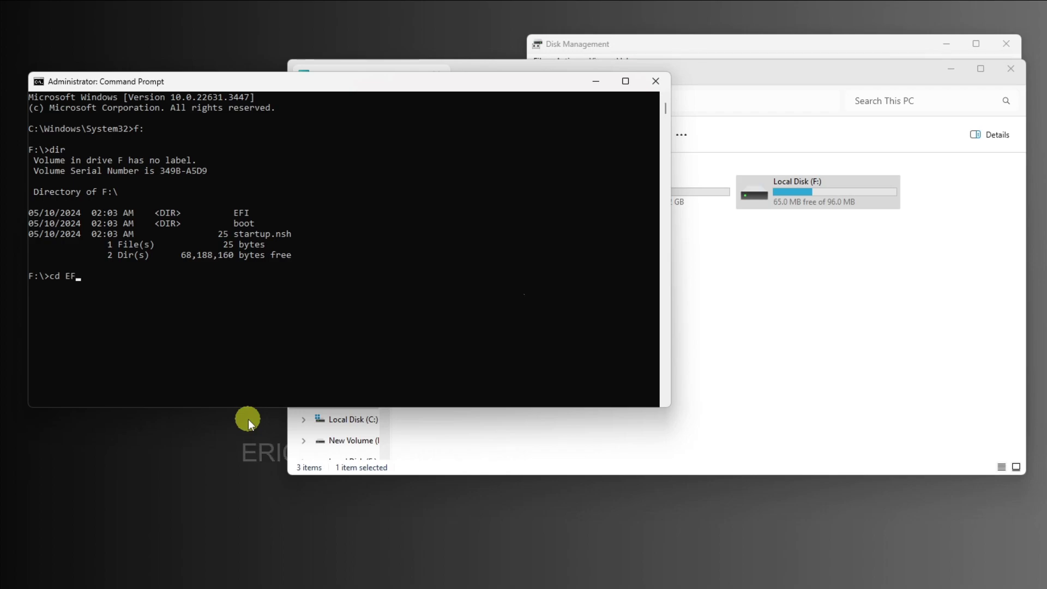
{"action": "type", "text": "I"}
{"action": "key", "text": "Return"}
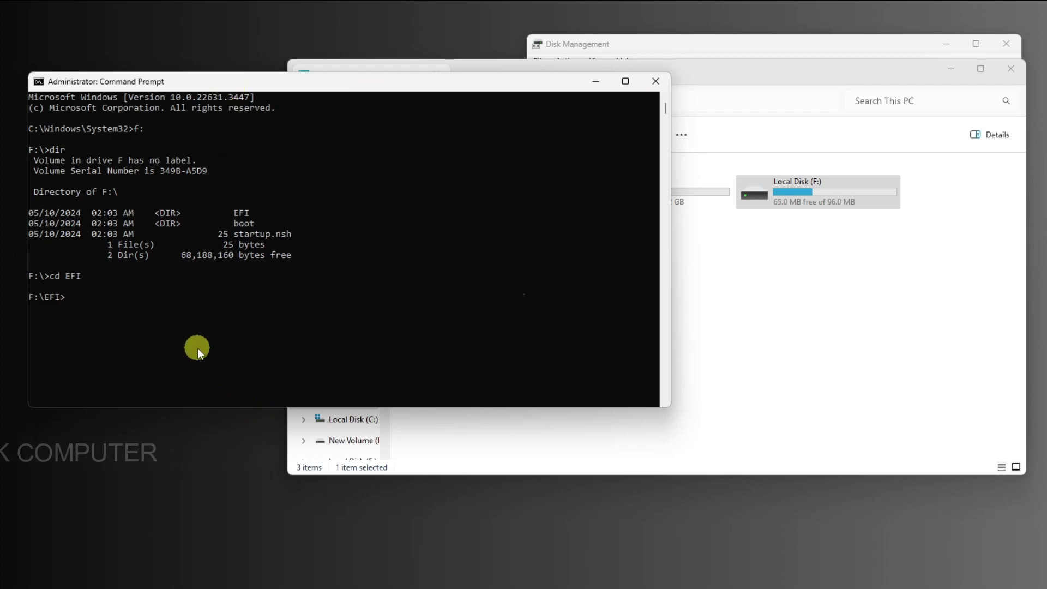
{"action": "type", "text": "dir"}
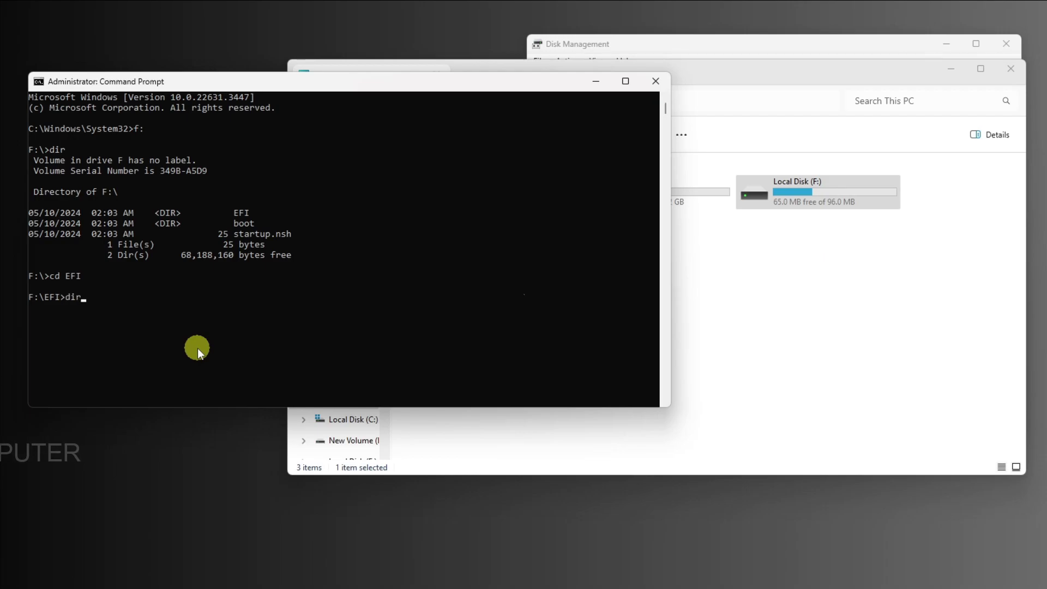
{"action": "key", "text": "Return"}
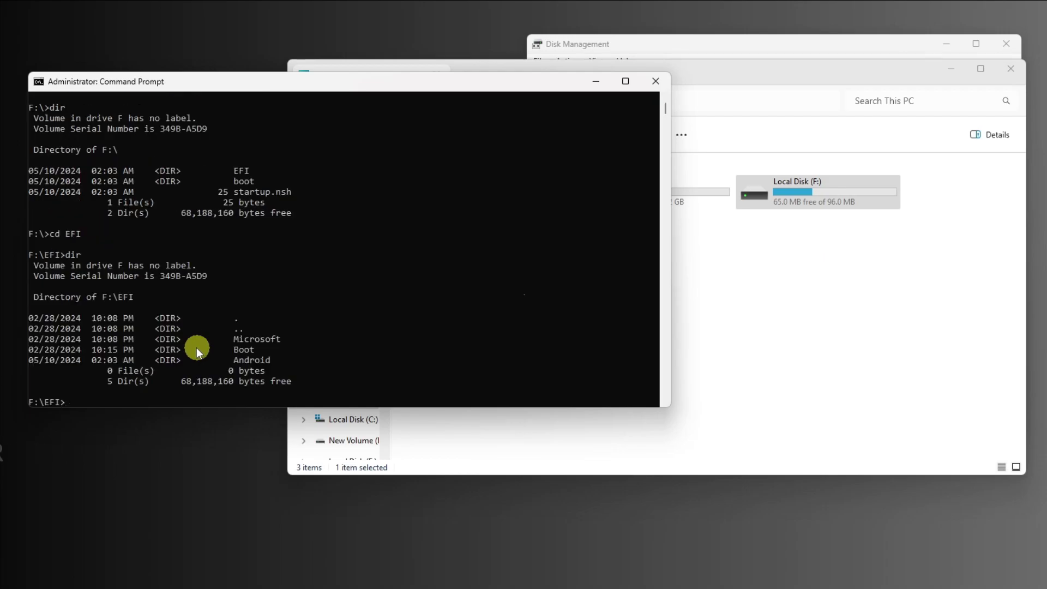
- Delete the Android folder and everything in it with "rmdir /s Android", answering y to confirm
{"action": "scroll", "coordinate": [208, 314], "scroll_direction": "down", "scroll_amount": 2}
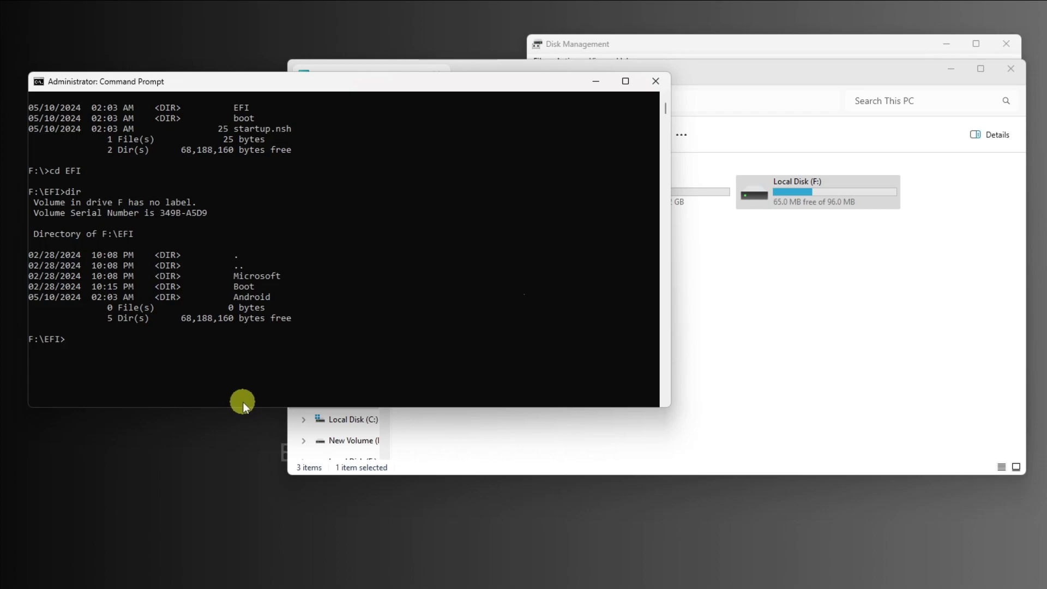
{"action": "type", "text": "rm"}
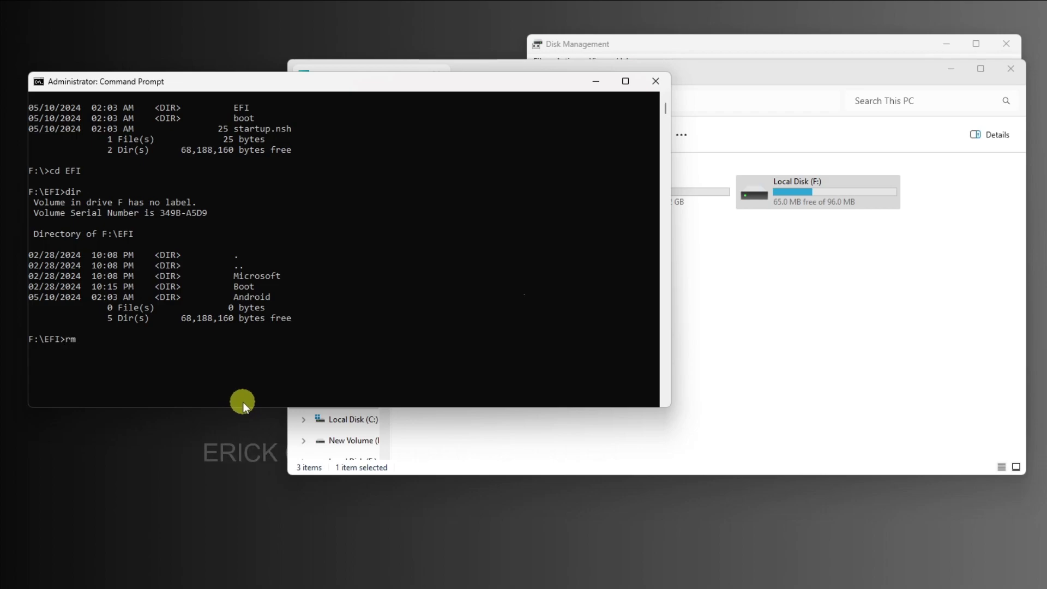
{"action": "type", "text": "dir /"}
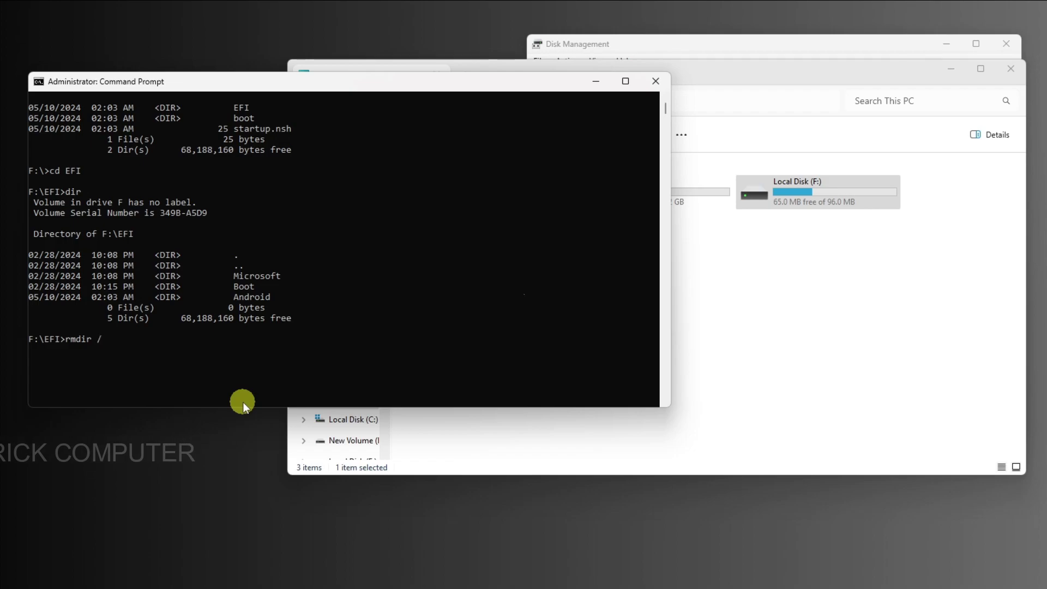
{"action": "type", "text": "s"}
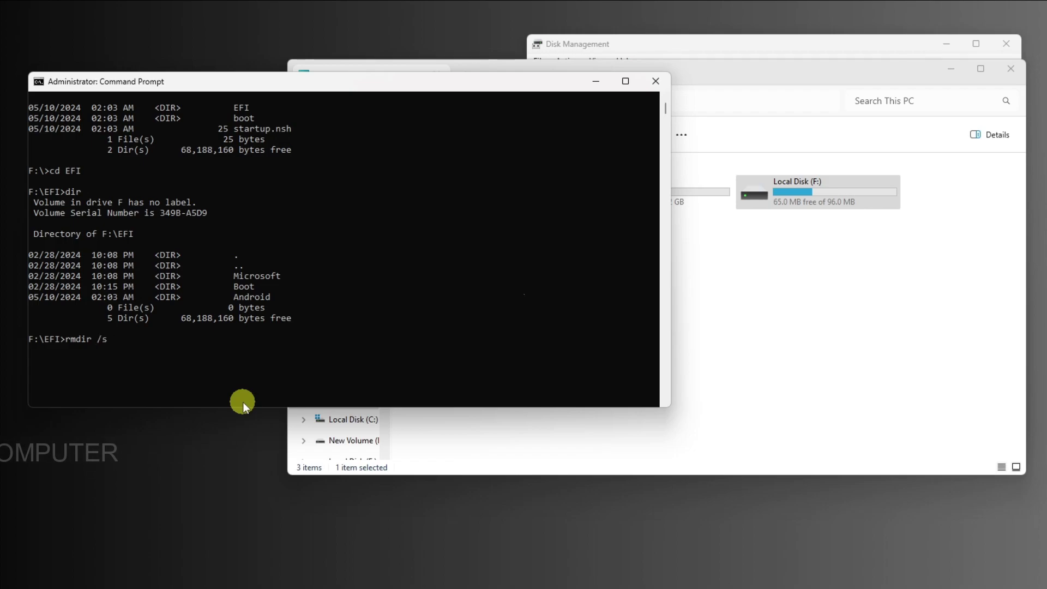
{"action": "type", "text": " A"}
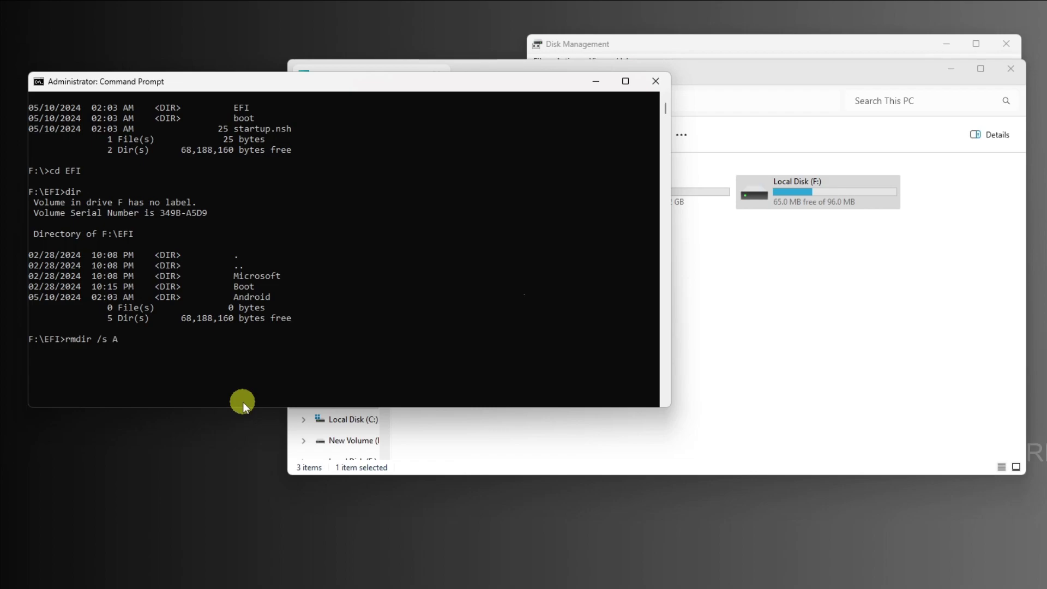
{"action": "type", "text": "ndroid"}
{"action": "key", "text": "Return"}
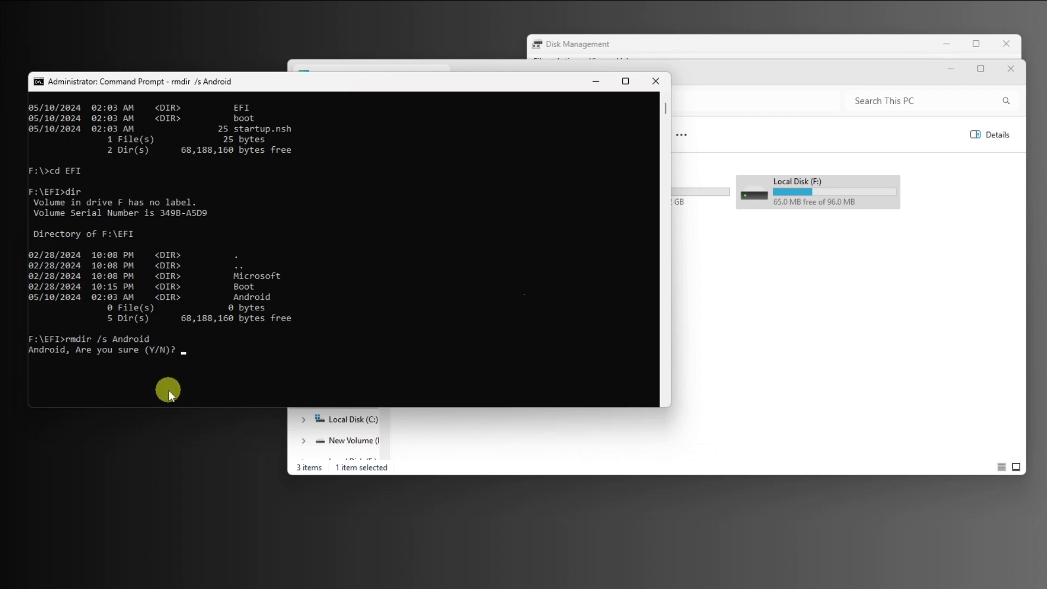
{"action": "type", "text": "y"}
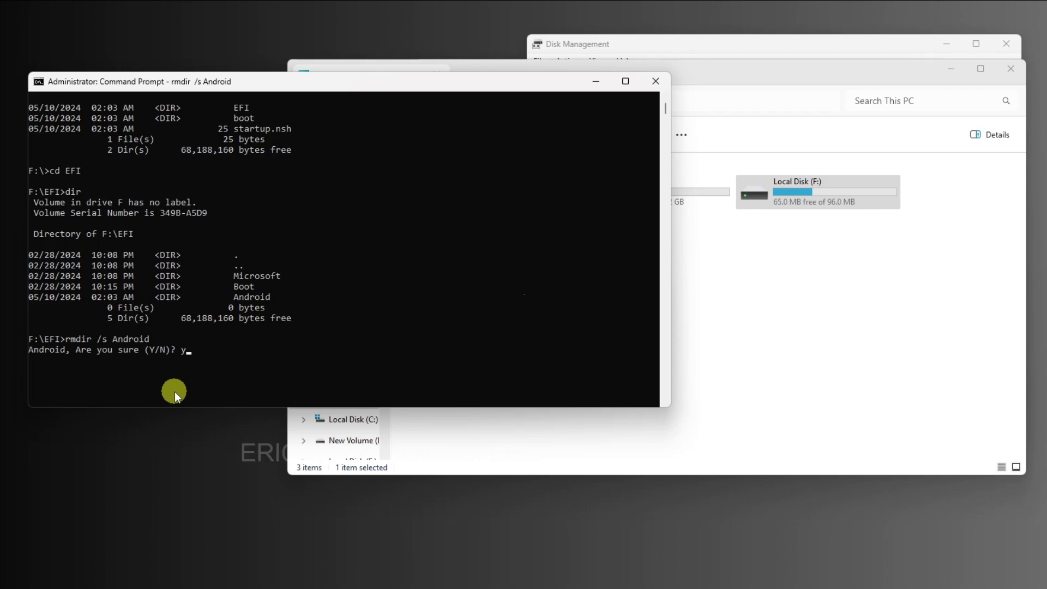
{"action": "key", "text": "Return"}
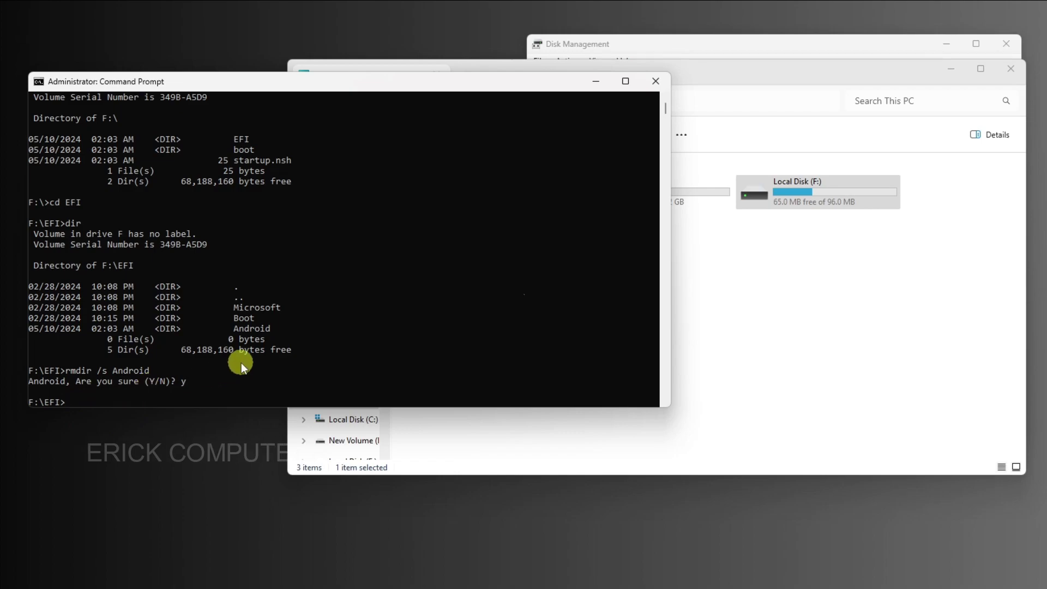
- List the EFI folder's contents again with "dir" to check that the Android folder is gone
{"action": "scroll", "coordinate": [156, 355], "scroll_direction": "down", "scroll_amount": 1}
{"action": "scroll", "coordinate": [156, 355], "scroll_direction": "down", "scroll_amount": 1}
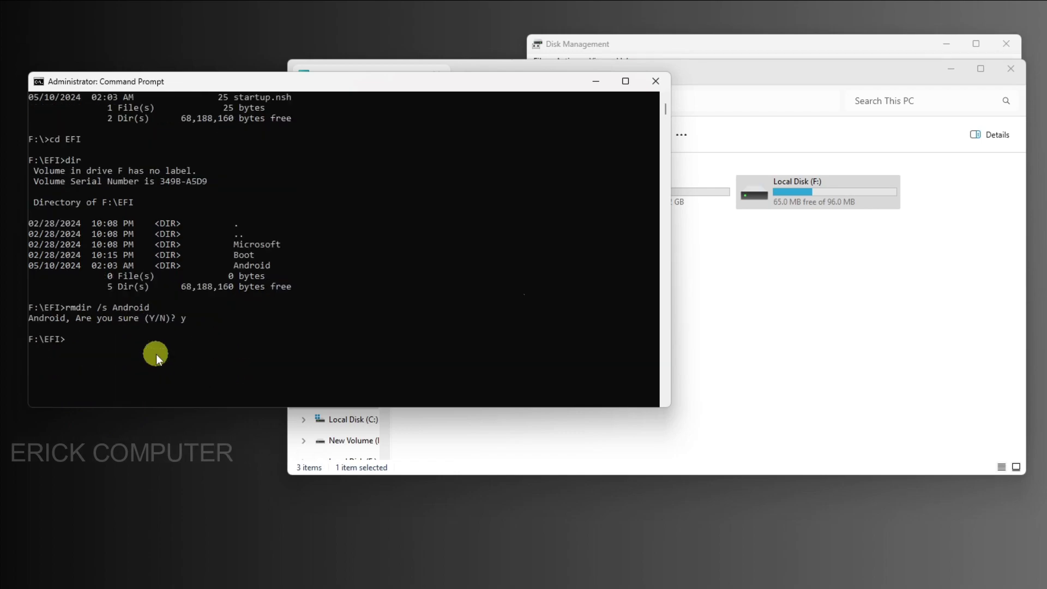
{"action": "type", "text": "dir"}
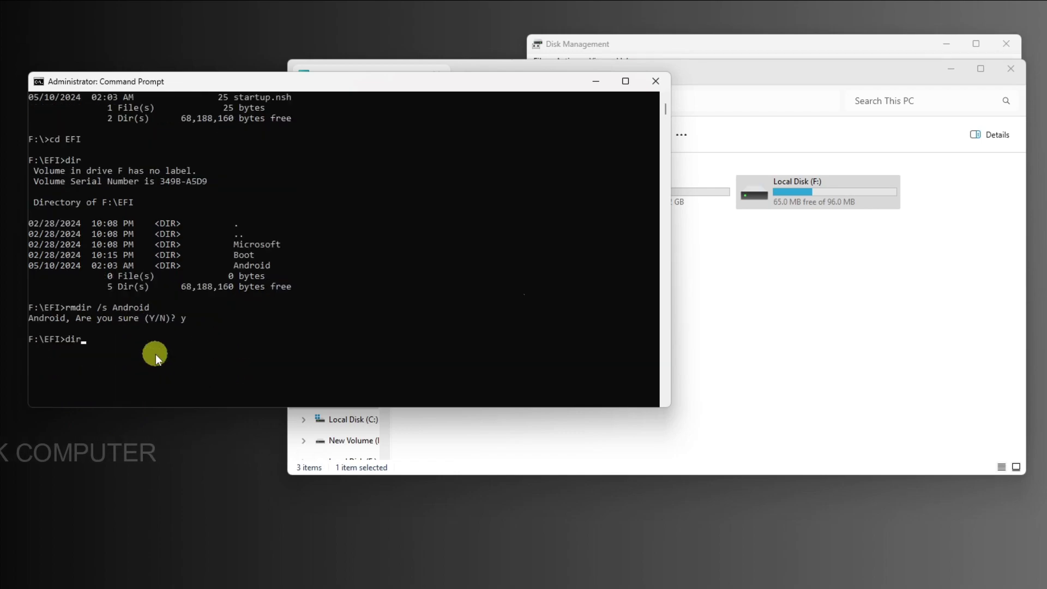
{"action": "key", "text": "Return"}
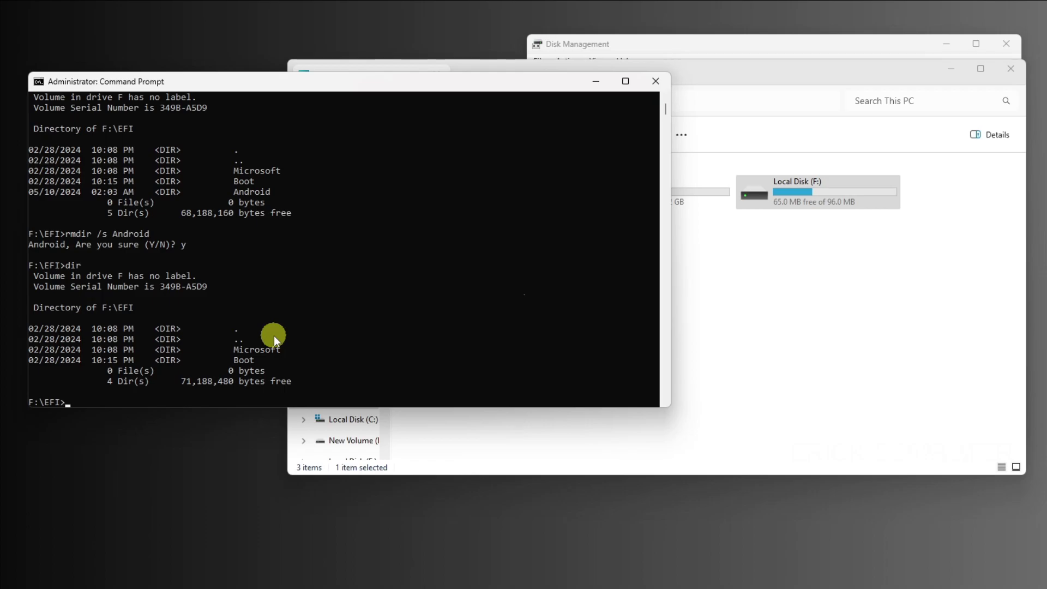
- Close Command Prompt, deselect Local Disk (F:) in File Explorer, and close the Disk Management window behind it
{"action": "left_click", "coordinate": [656, 82]}
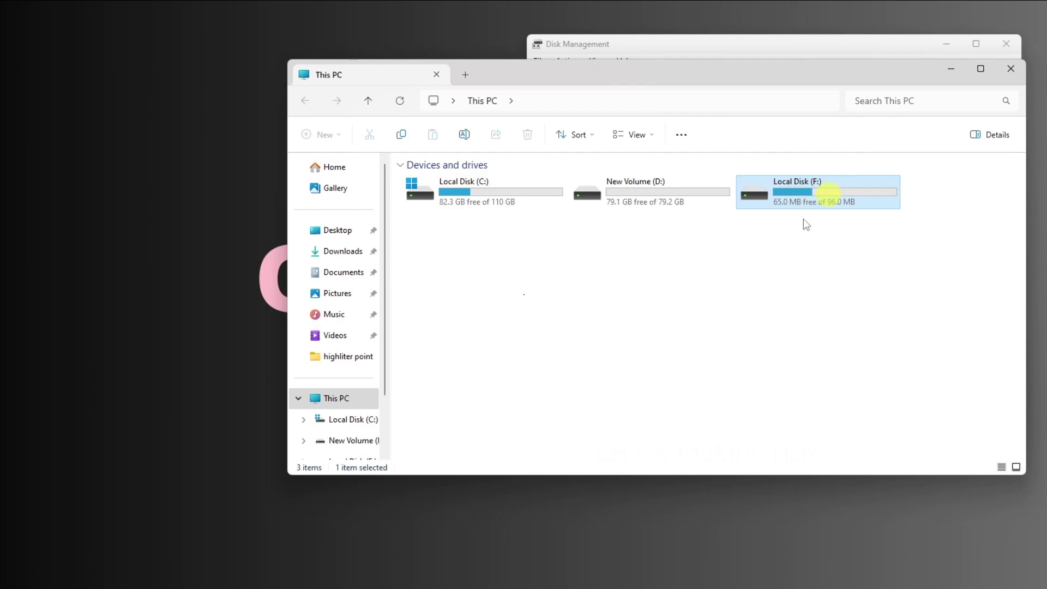
{"action": "left_click", "coordinate": [832, 240]}
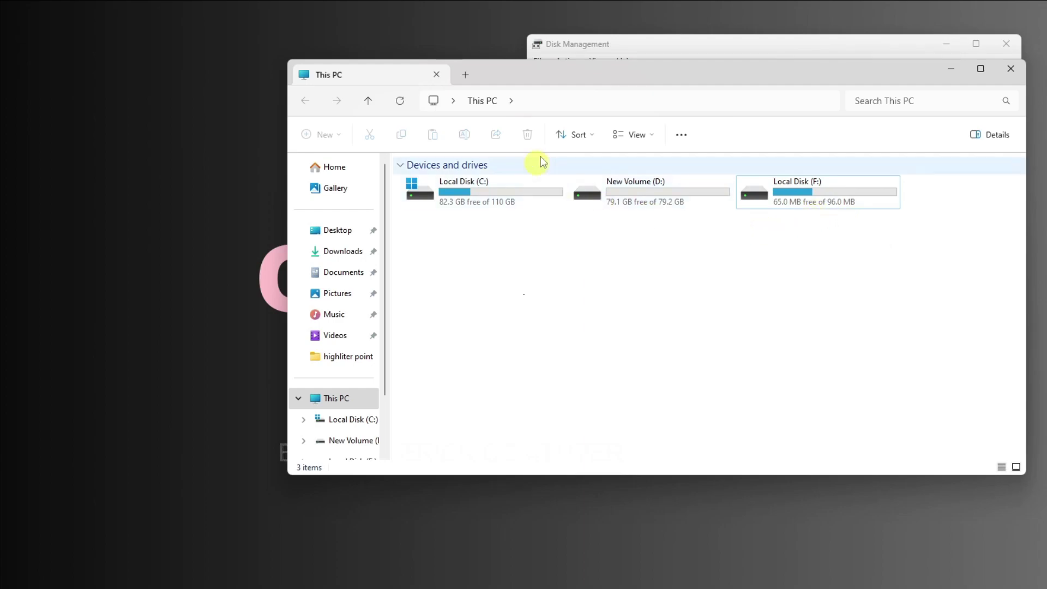
{"action": "left_click", "coordinate": [654, 46]}
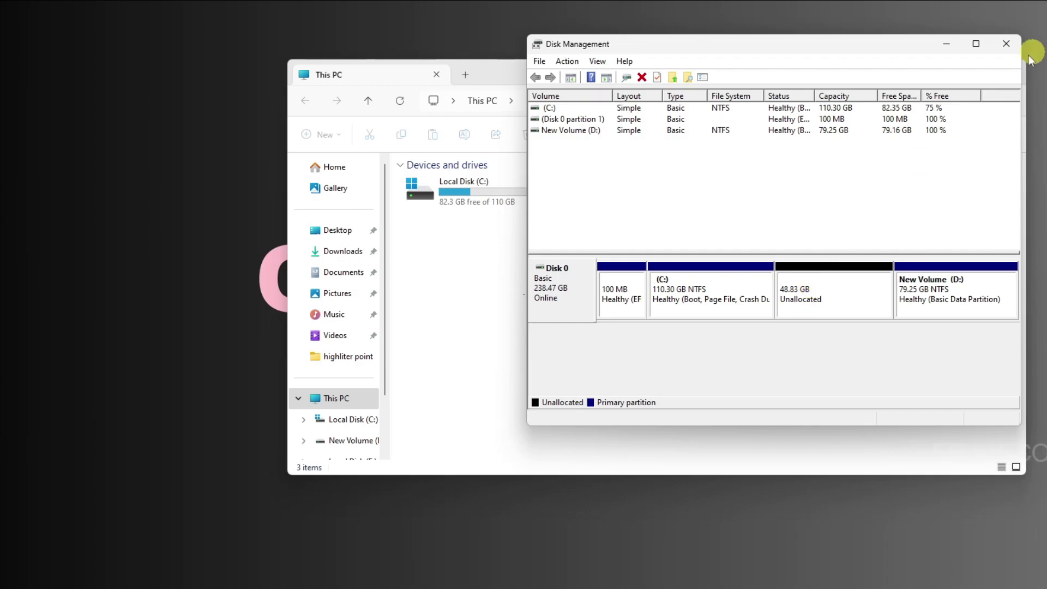
{"action": "left_click", "coordinate": [1006, 44]}
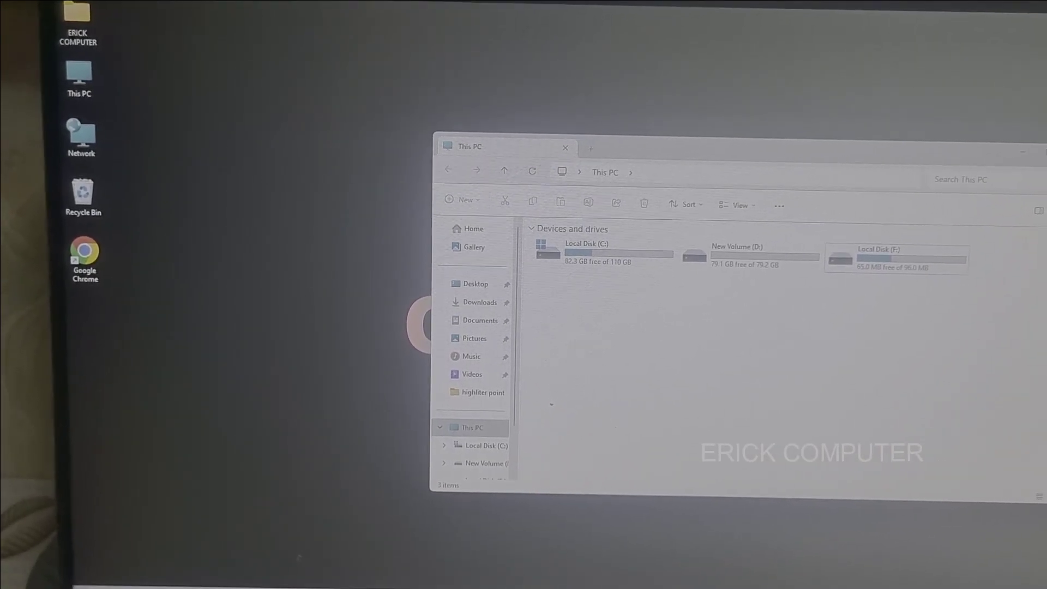
- Restart the PC from the Start menu's power options
{"action": "key", "text": "super"}
{"action": "left_click", "coordinate": [744, 572]}
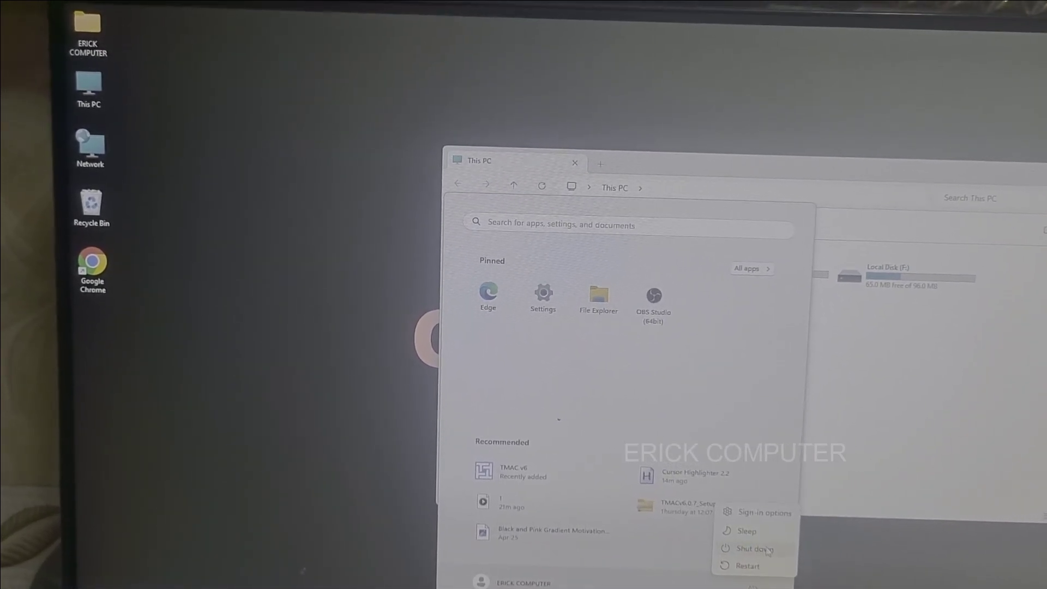
{"action": "left_click", "coordinate": [746, 565]}
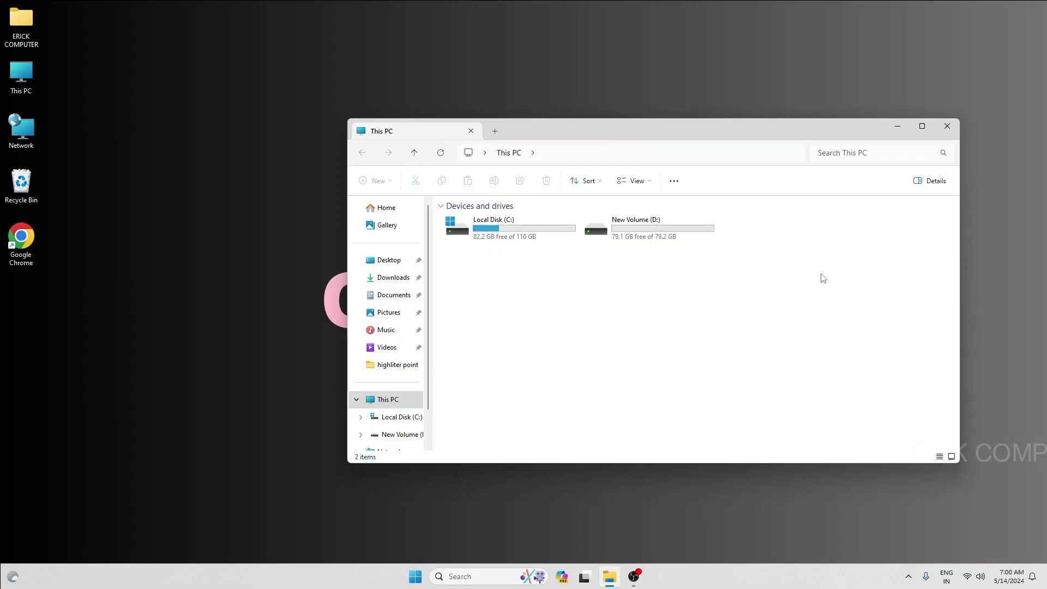
- Move the File Explorer window slightly aside and open Disk Management
{"action": "left_click_drag", "start_coordinate": [704, 130], "coordinate": [725, 115]}
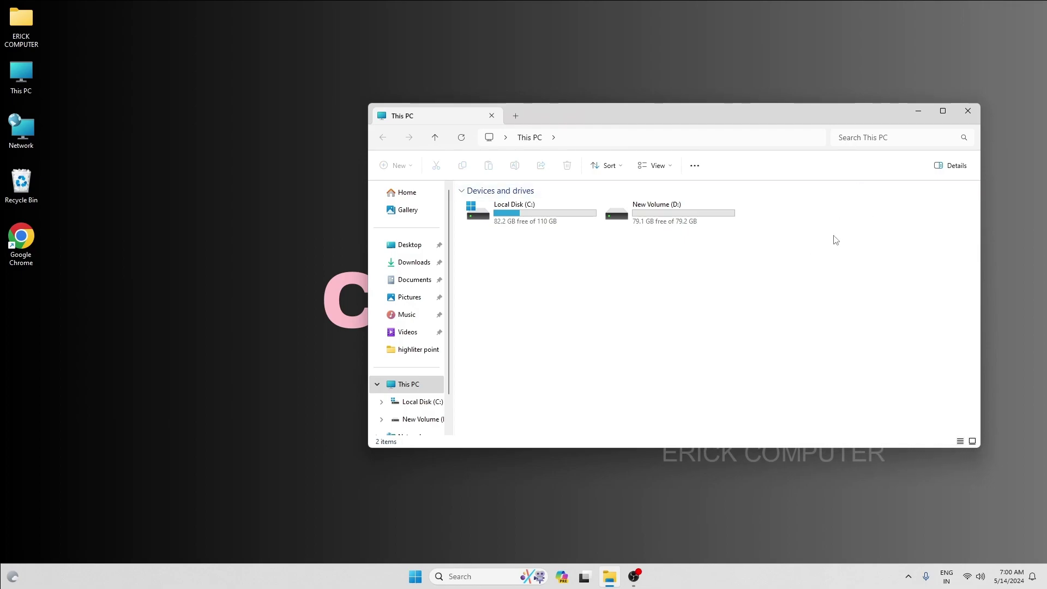
{"action": "right_click", "coordinate": [415, 576]}
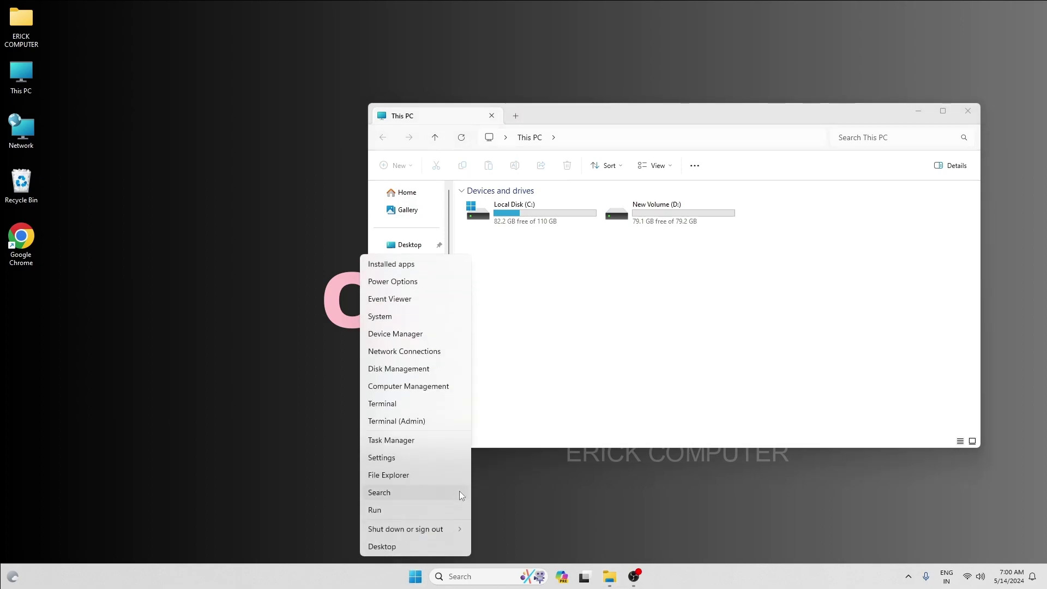
{"action": "left_click", "coordinate": [407, 369]}
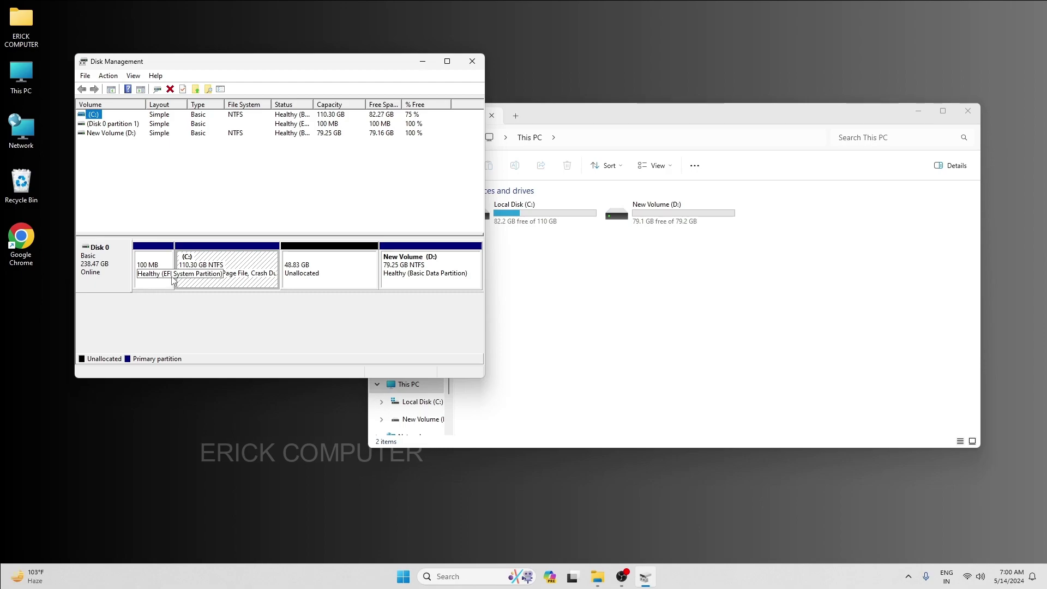
- Create a 49999 MB simple volume in the unallocated space with drive letter E, NTFS, label New Volume and quick format
{"action": "right_click", "coordinate": [313, 258]}
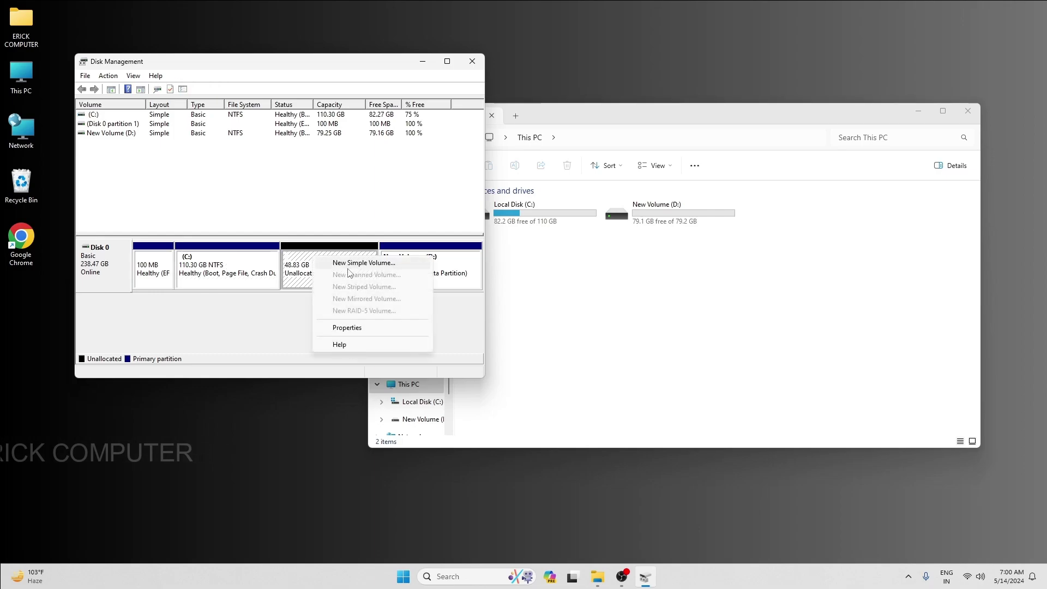
{"action": "left_click", "coordinate": [355, 265]}
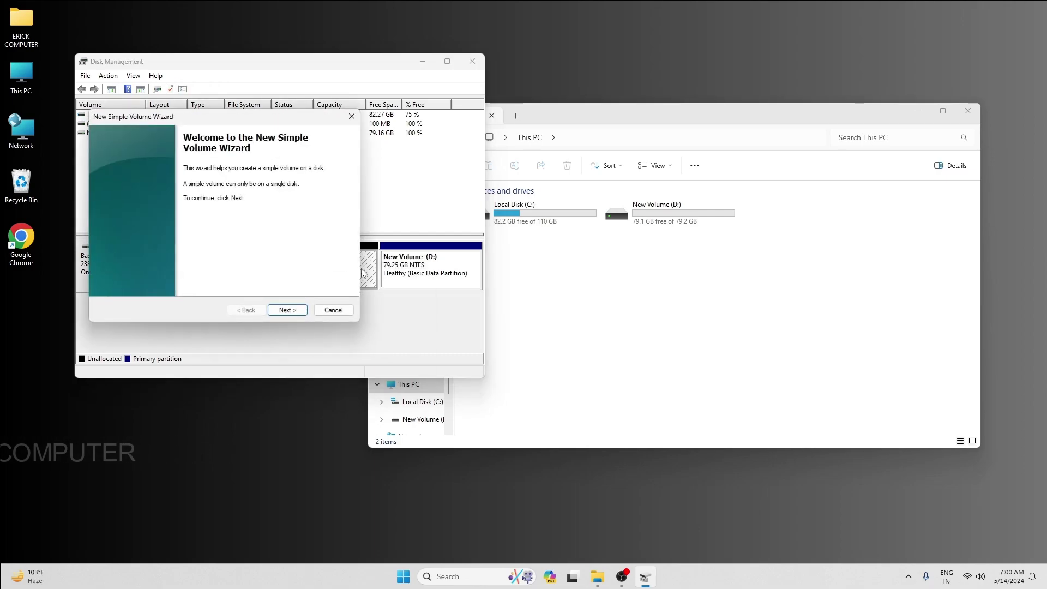
{"action": "left_click", "coordinate": [292, 314]}
{"action": "left_click", "coordinate": [291, 311]}
{"action": "left_click", "coordinate": [292, 311]}
{"action": "left_click", "coordinate": [292, 311]}
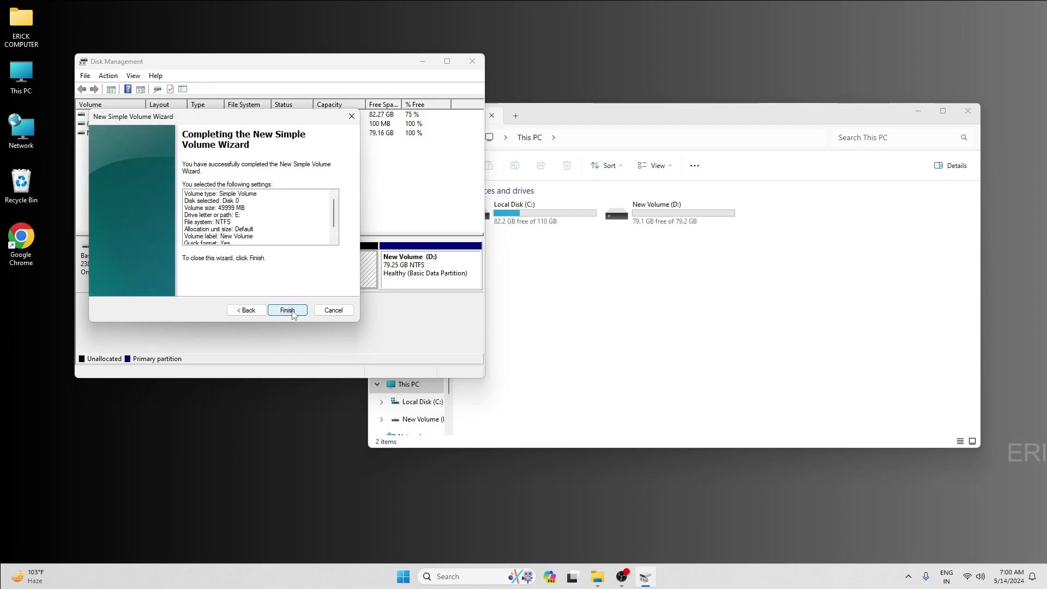
{"action": "left_click", "coordinate": [292, 311]}
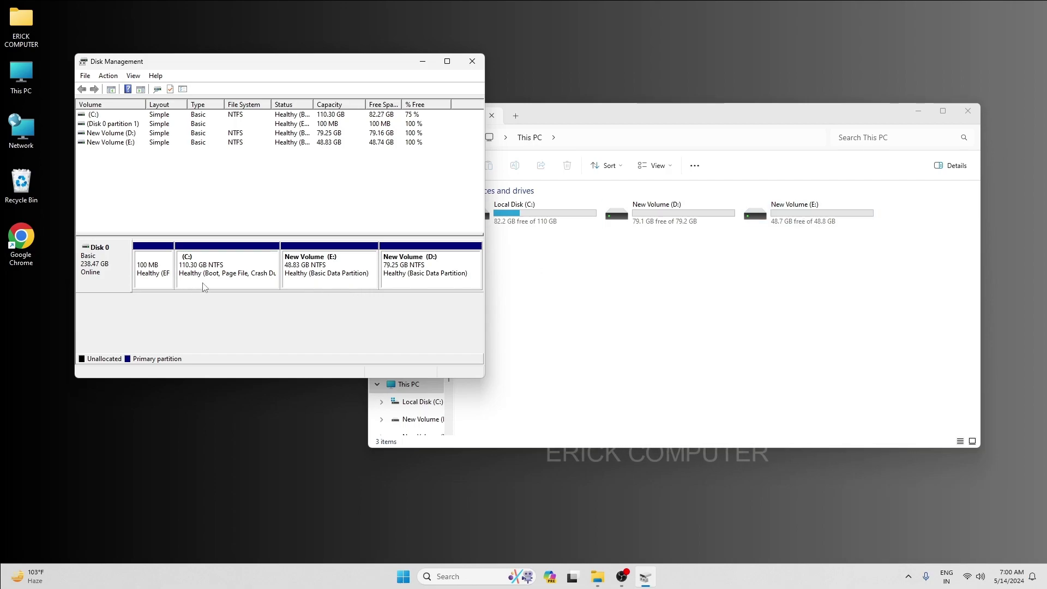
- Delete the New Volume (E:) partition and confirm erasing its data
{"action": "right_click", "coordinate": [320, 274]}
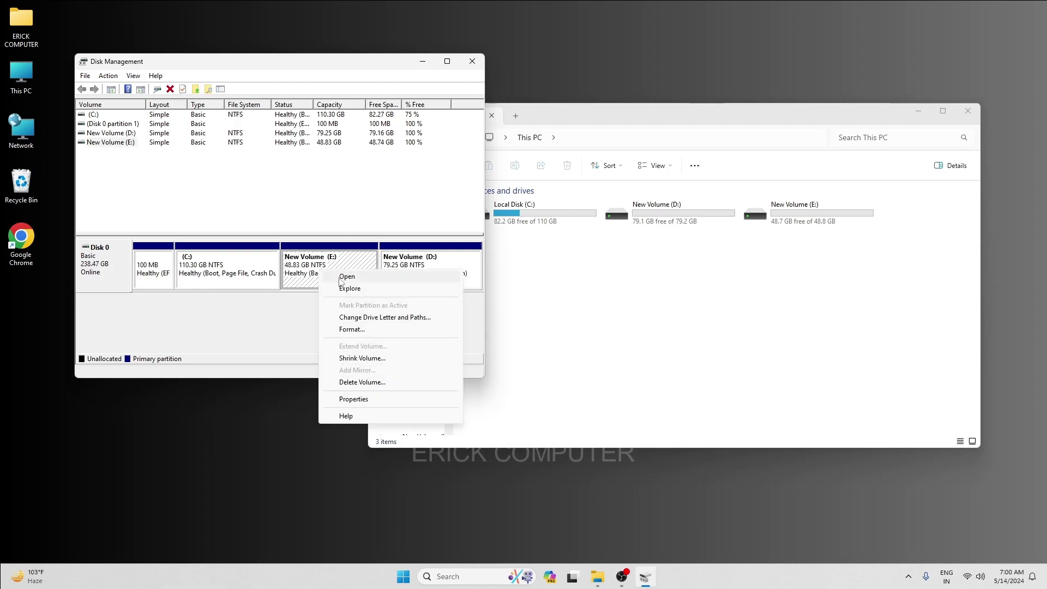
{"action": "left_click", "coordinate": [358, 383]}
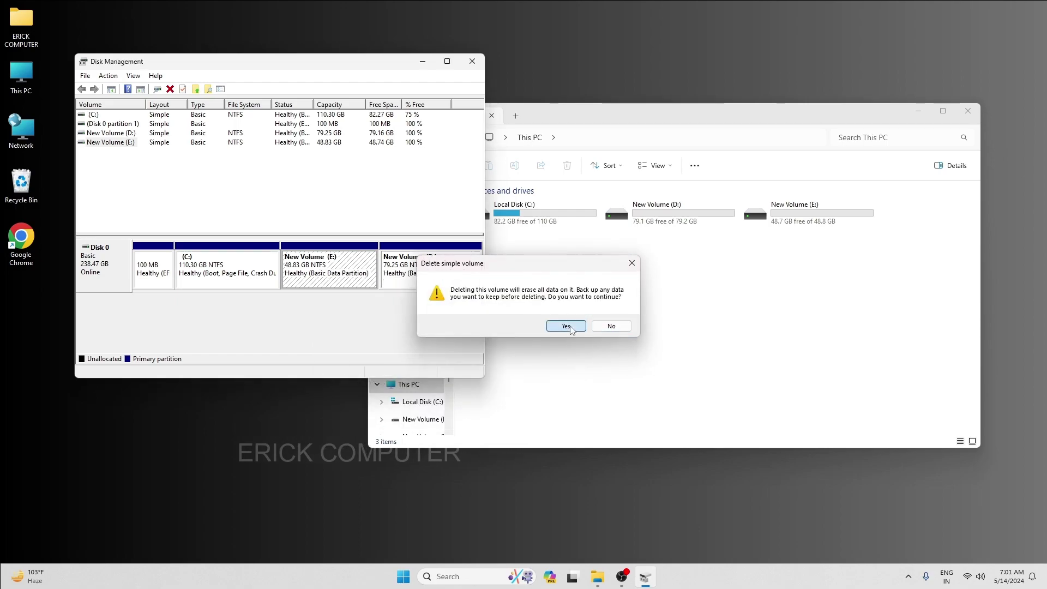
{"action": "left_click", "coordinate": [567, 328]}
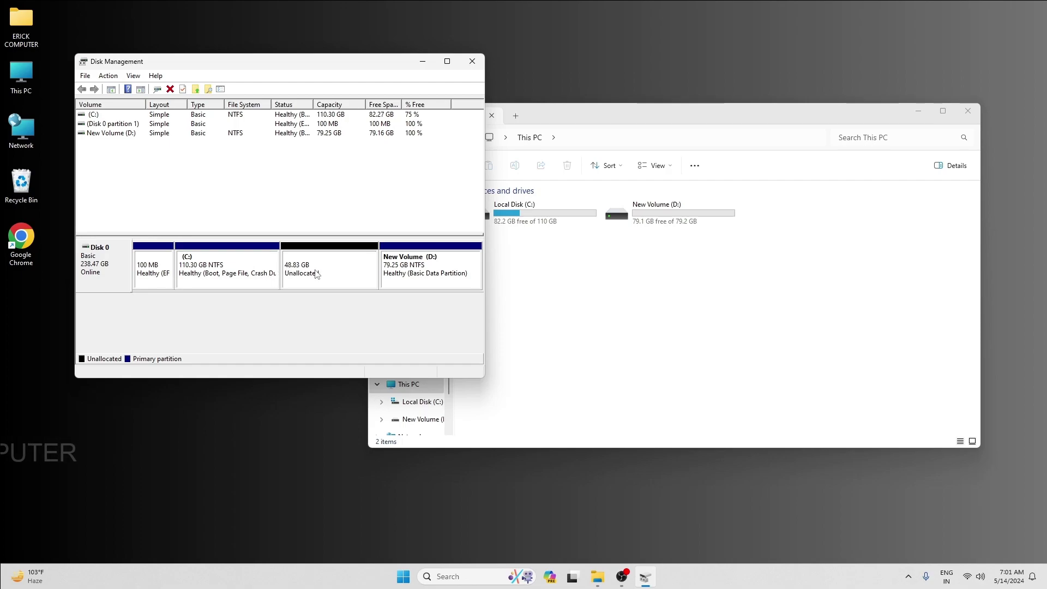
- Extend the C: volume with the adjacent 49999 MB of unallocated space and close Disk Management
{"action": "right_click", "coordinate": [428, 269]}
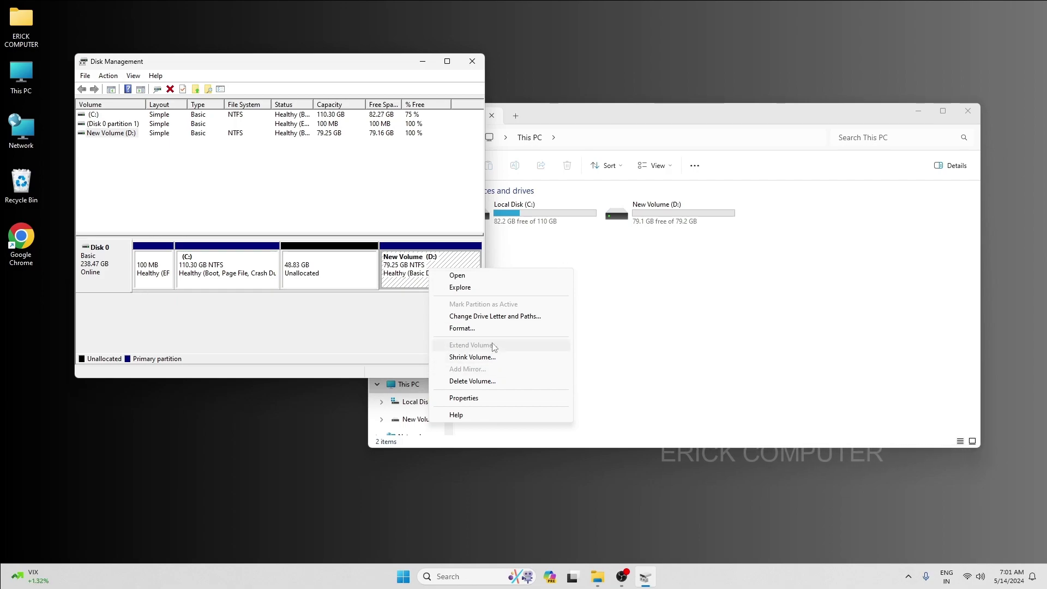
{"action": "left_click", "coordinate": [232, 263]}
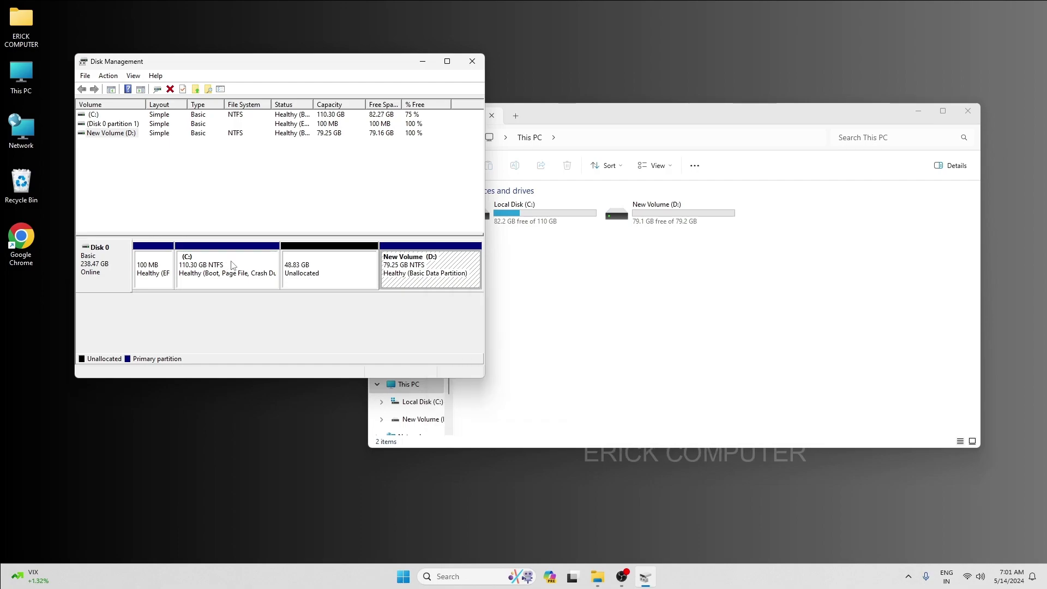
{"action": "right_click", "coordinate": [232, 264]}
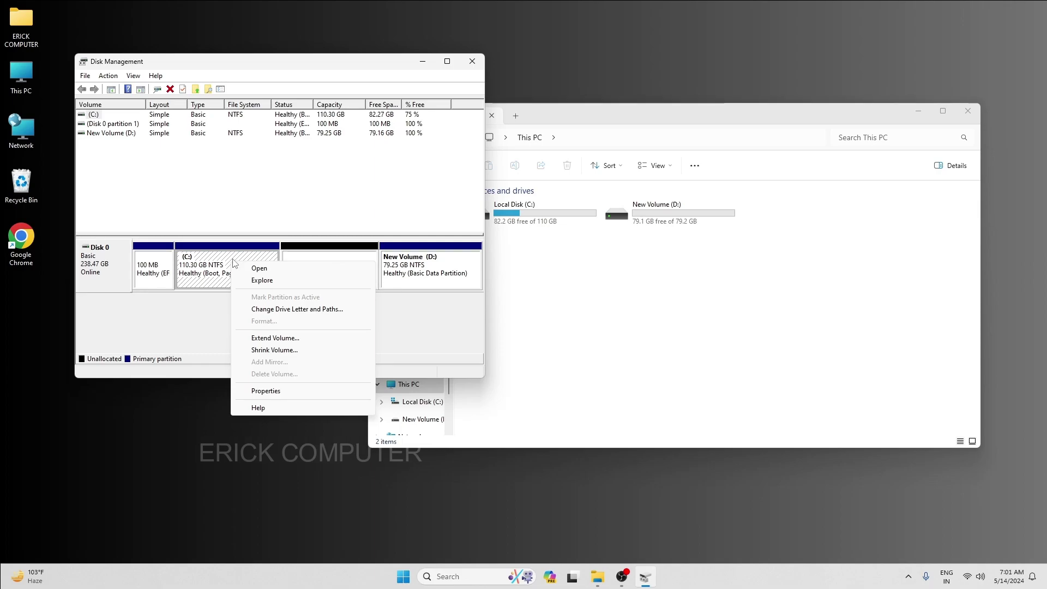
{"action": "left_click", "coordinate": [275, 338]}
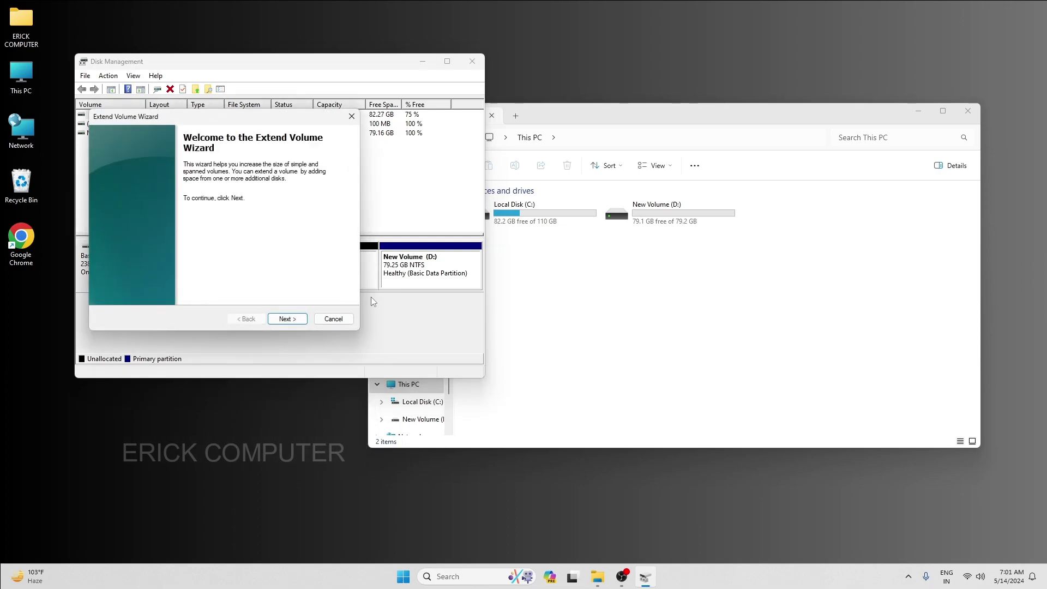
{"action": "left_click", "coordinate": [288, 320]}
{"action": "left_click", "coordinate": [291, 321]}
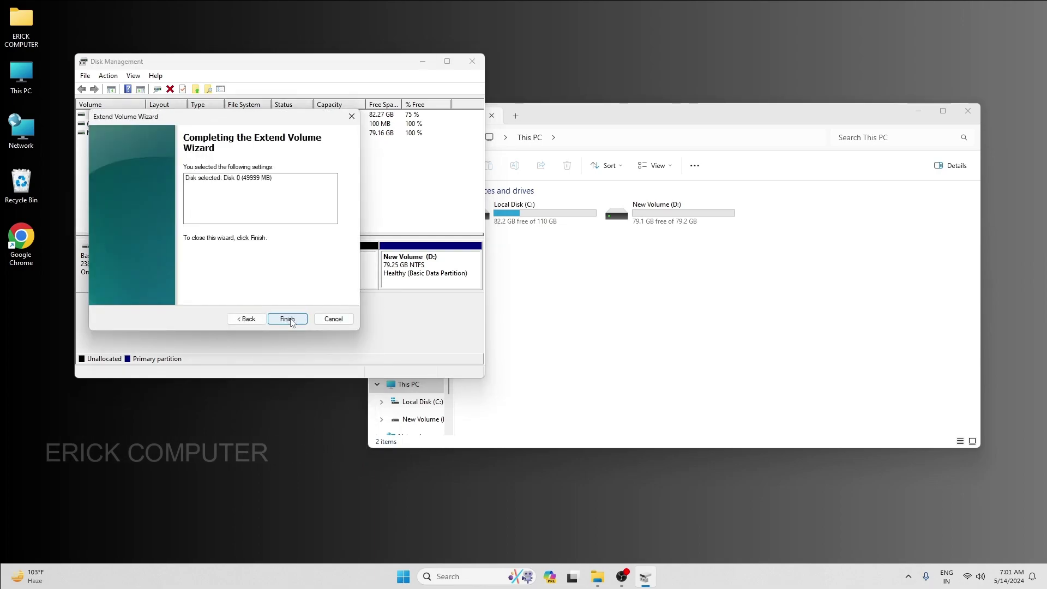
{"action": "left_click", "coordinate": [287, 319]}
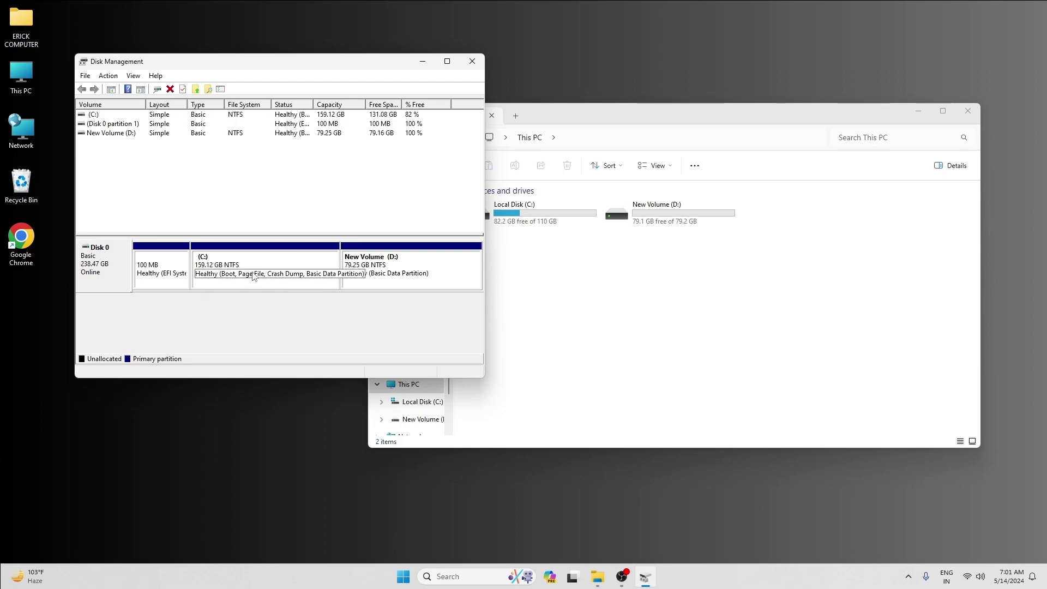
{"action": "key", "text": "alt+F4"}
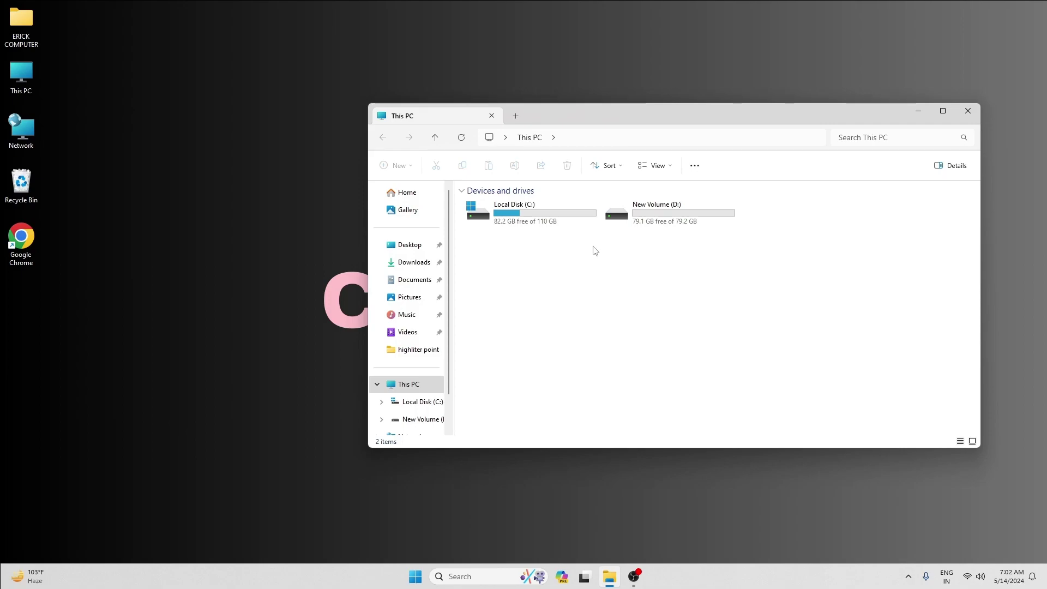